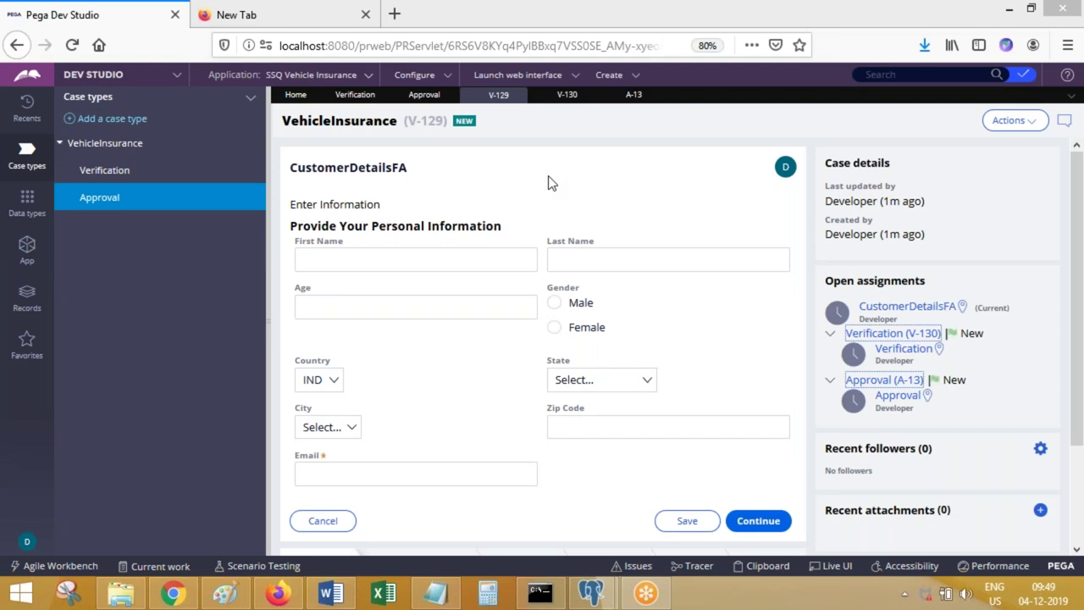
Show the Verification case type's Instantiation settings, which start with parent case VehicleInsurance.
click(356, 96)
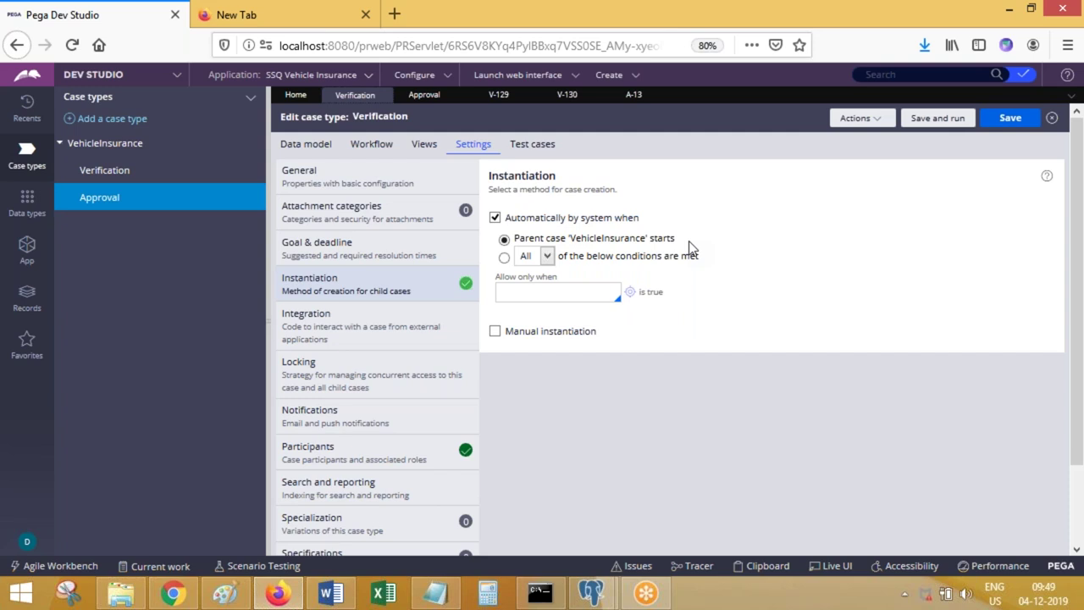
Make Verification start only when all conditions are met, using the CustomerNOTfound when-rule.
click(548, 292)
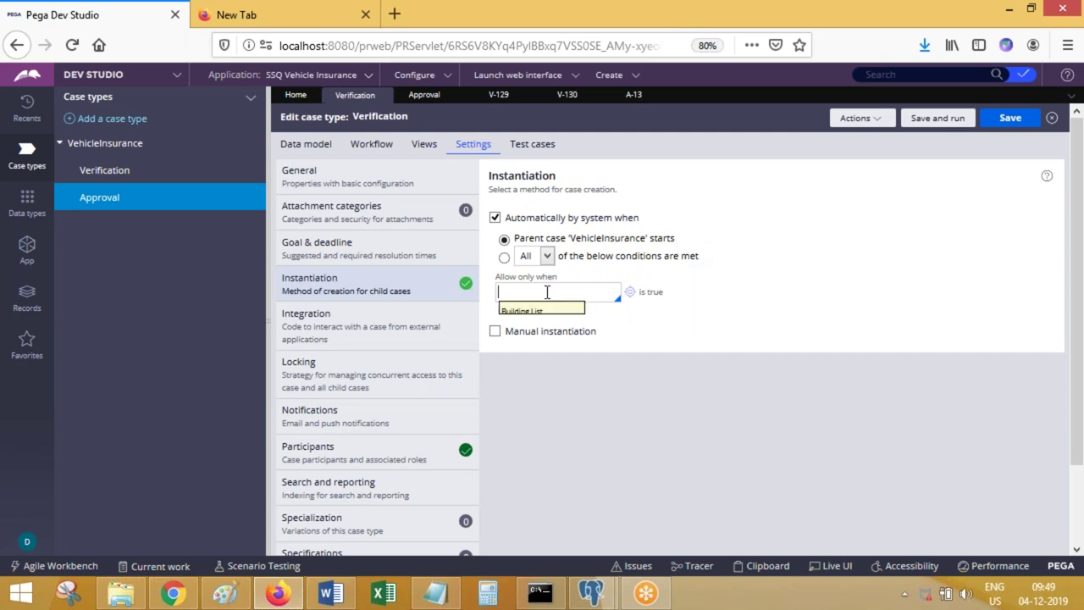
click(543, 349)
double_click(600, 297)
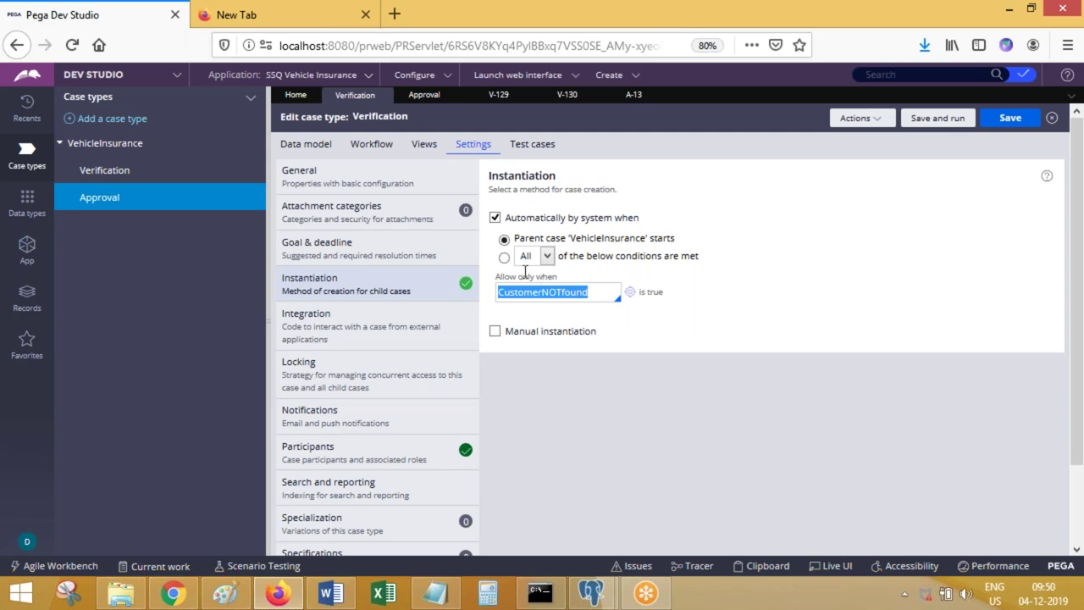
click(504, 258)
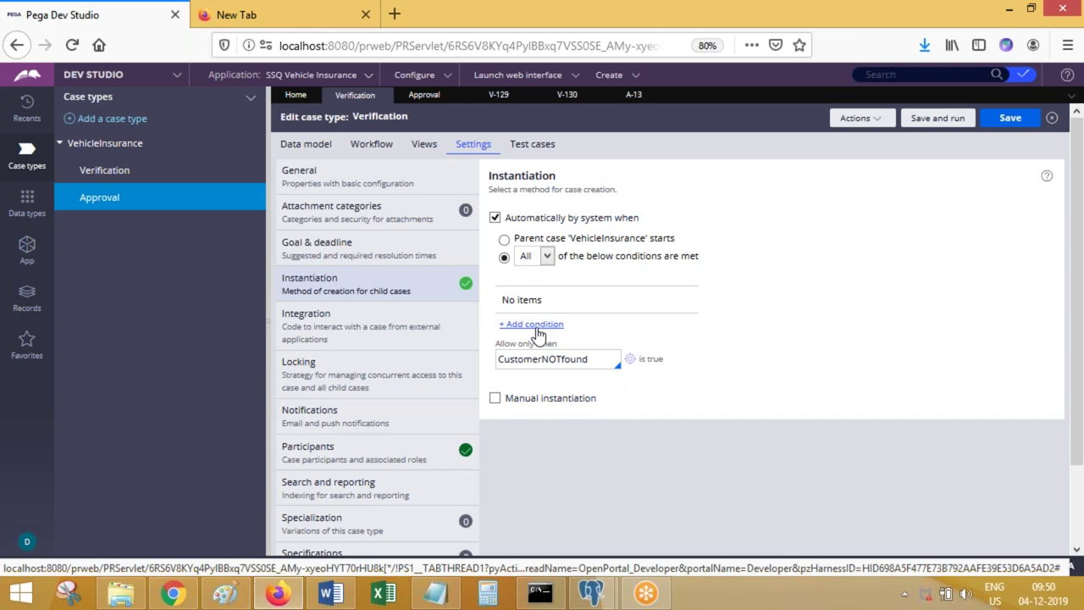
Return to case V-129, check its clipboard threads, then close the viewer and the V-129 tab.
click(487, 99)
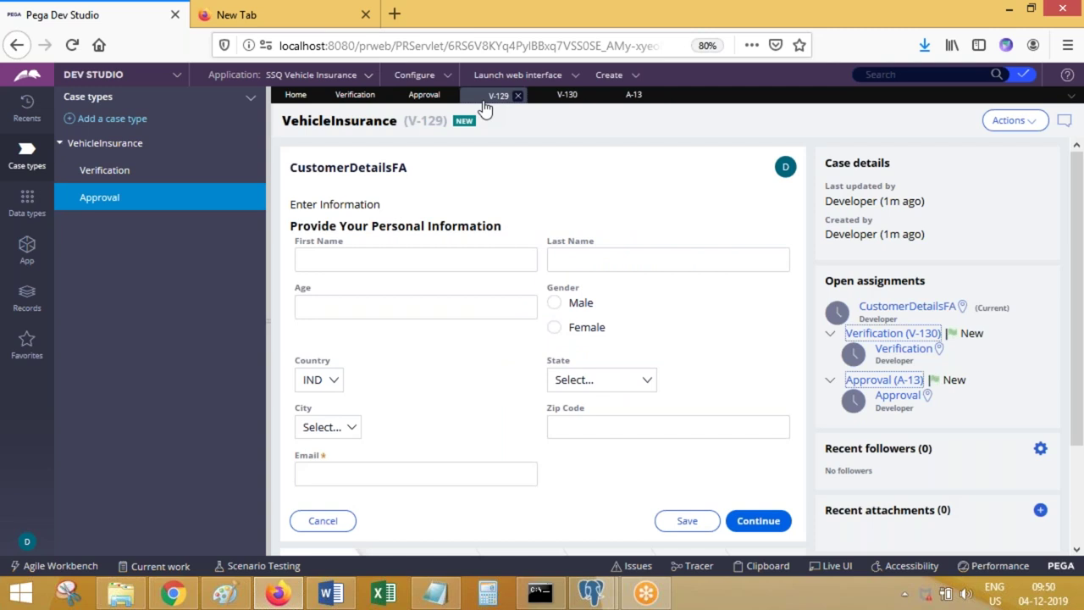
click(762, 566)
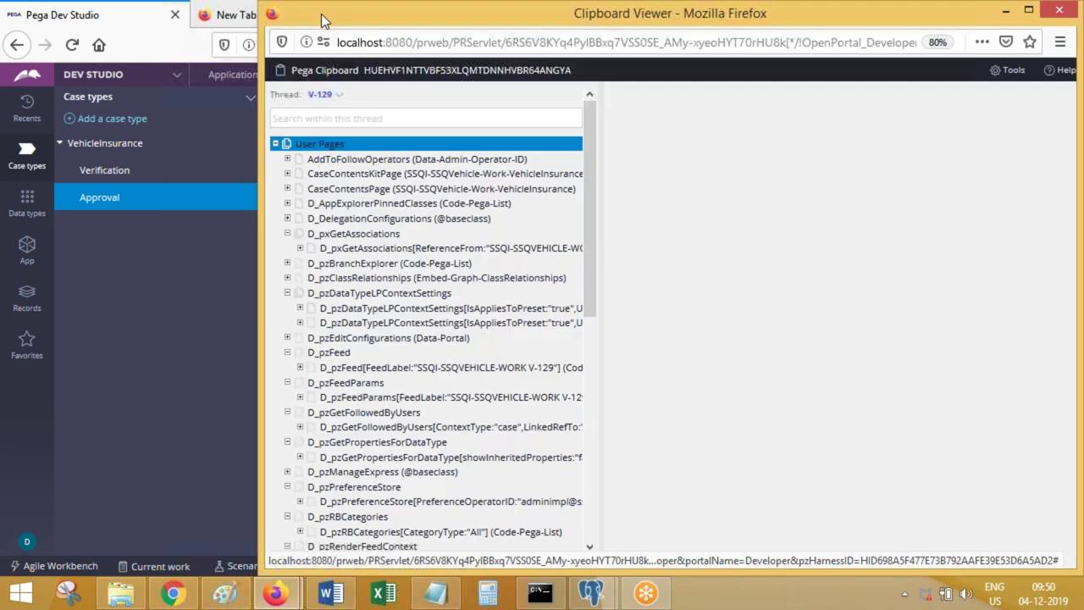
mouse_move(321, 13)
mouse_down()
mouse_move(257, 81)
mouse_move(216, 82)
mouse_up()
click(248, 166)
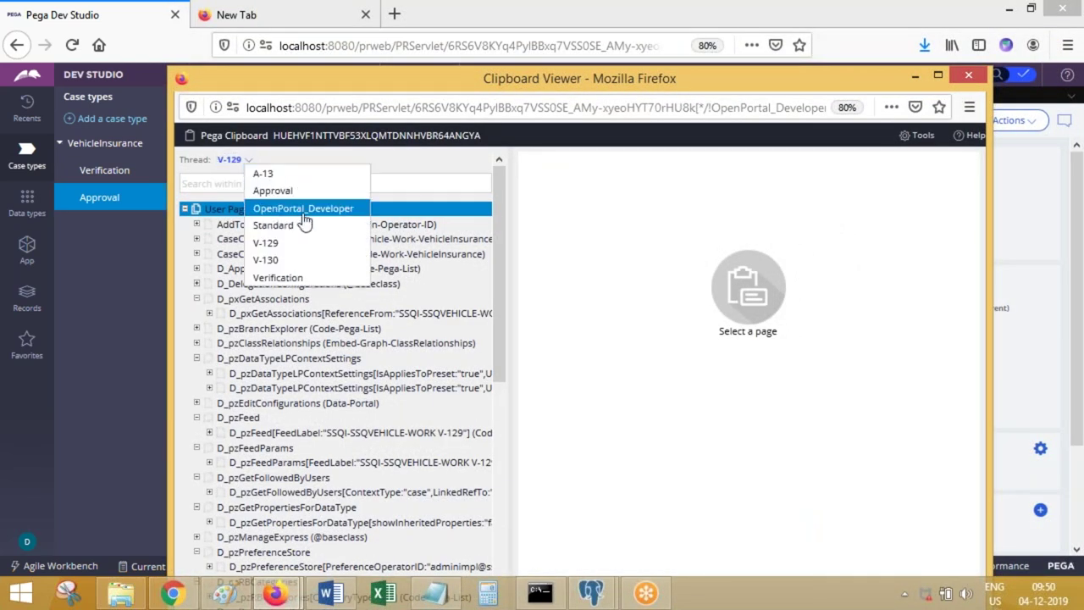
click(968, 75)
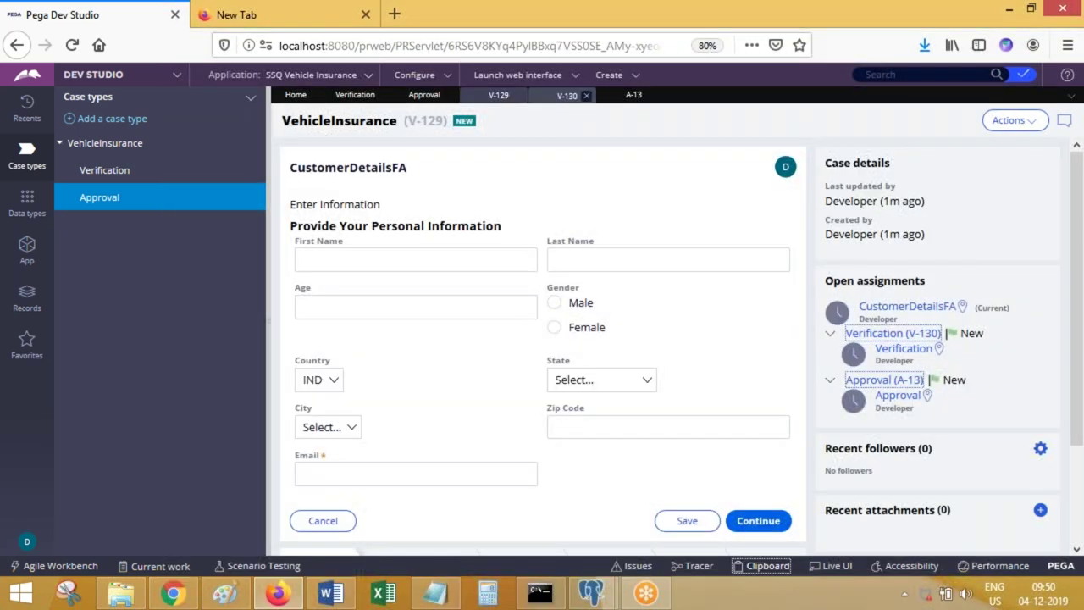
click(517, 96)
Close the V-130 and A-13 case tabs and show the application definition's Cases & data.
click(518, 96)
click(515, 95)
click(326, 76)
click(290, 107)
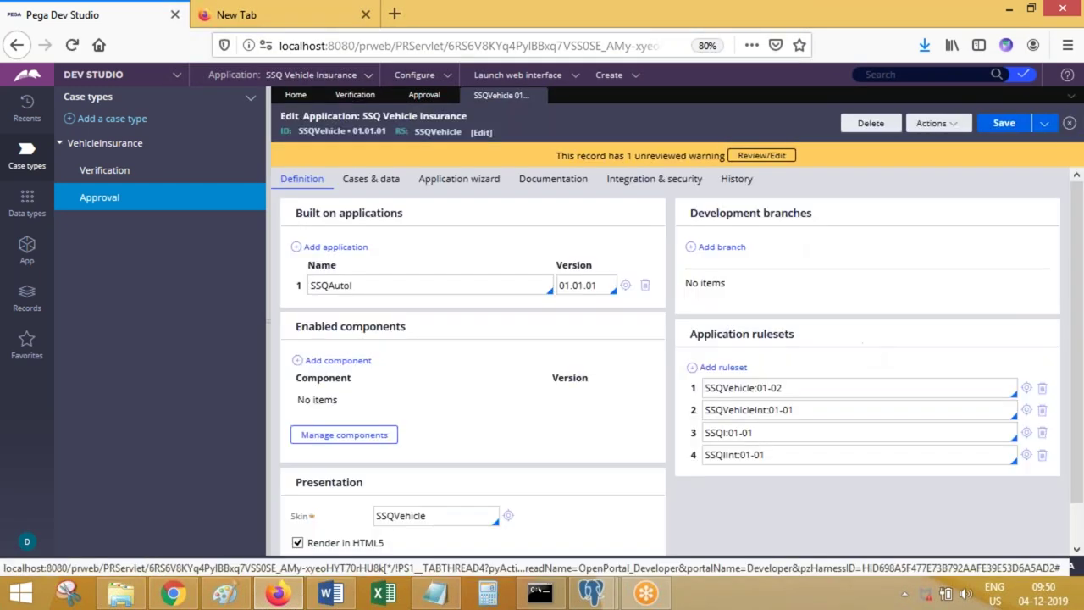
click(366, 179)
Change the Verification work ID prefix to VEF- and save the application definition.
click(490, 325)
key(BackSpace)
text(EF-)
click(1005, 125)
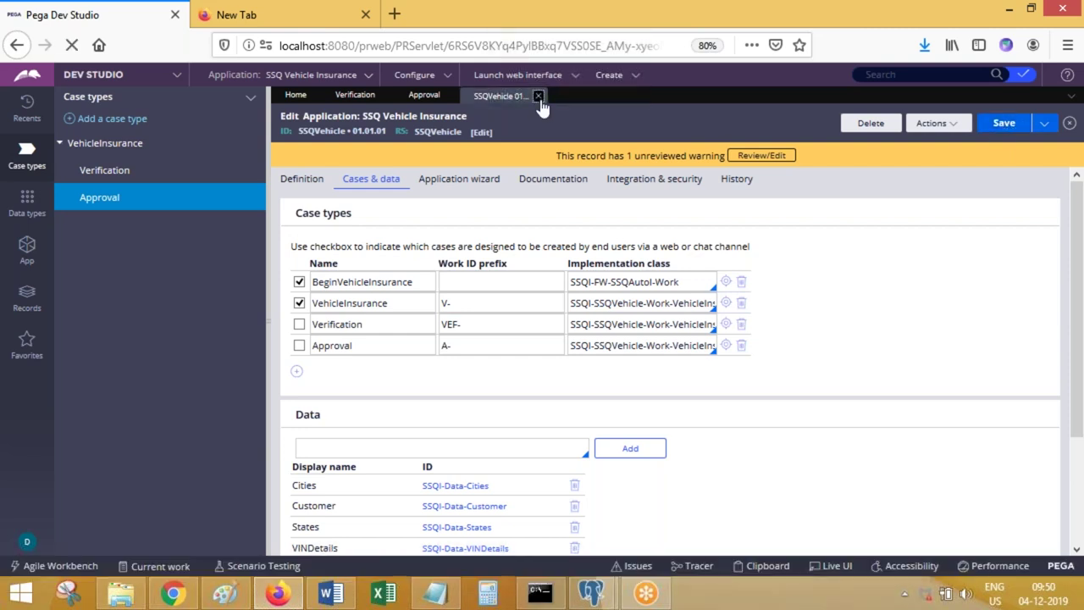
click(542, 97)
click(629, 78)
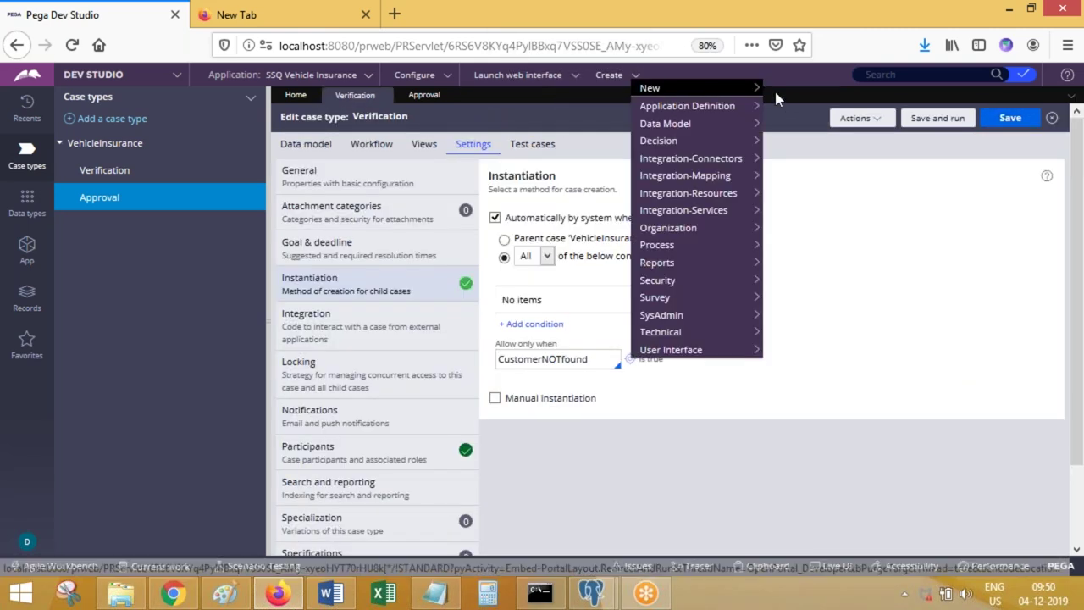
Create VehicleInsurance case V-131 with a customer ID and open its Verification child VEF-1.
mouse_move(751, 89)
click(788, 124)
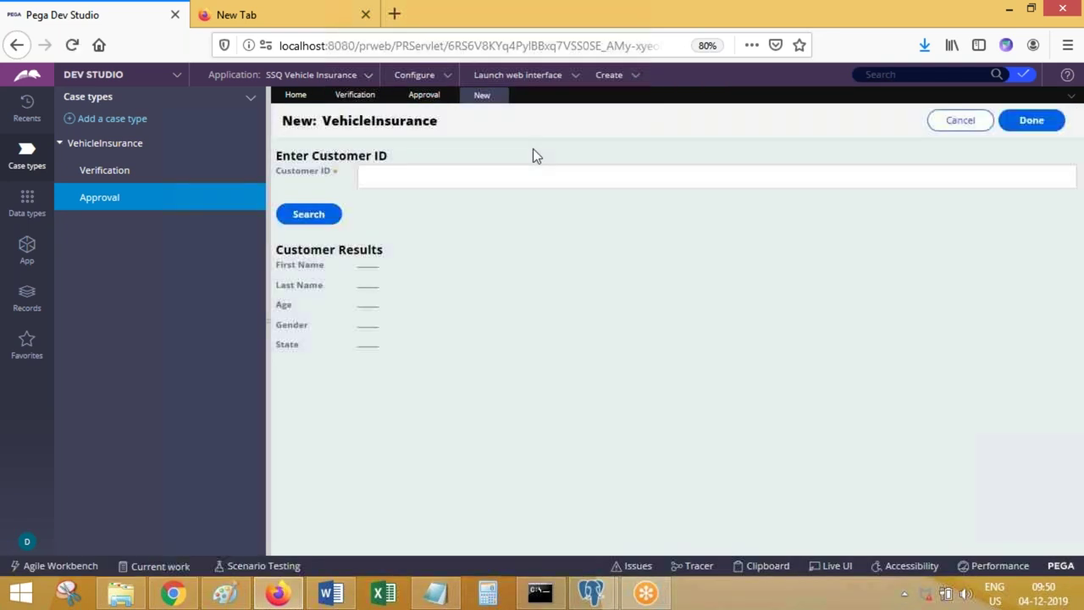
click(845, 176)
text(dfg)
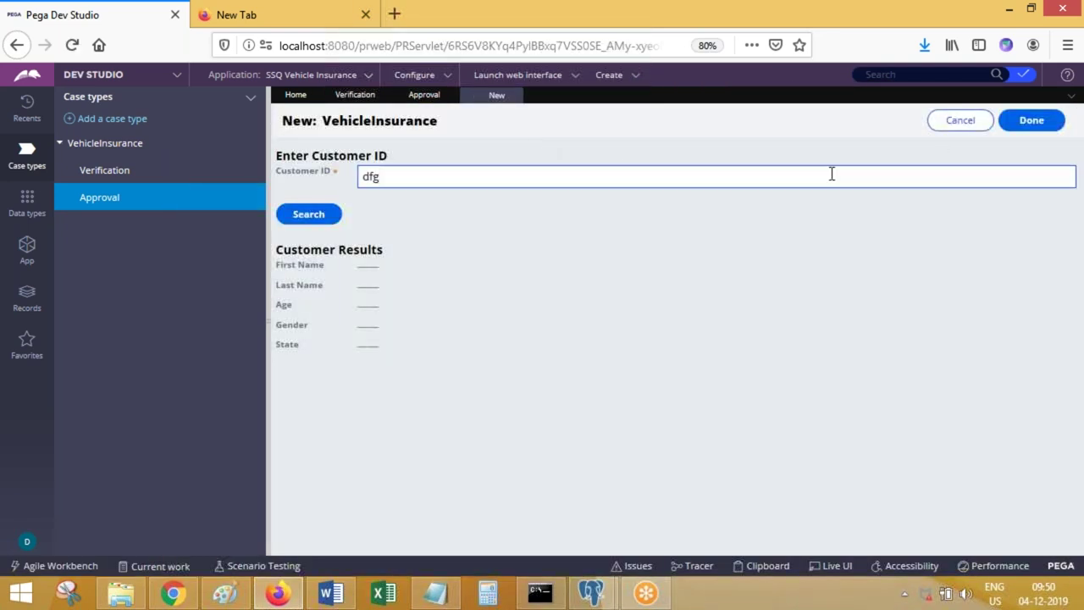
click(1042, 123)
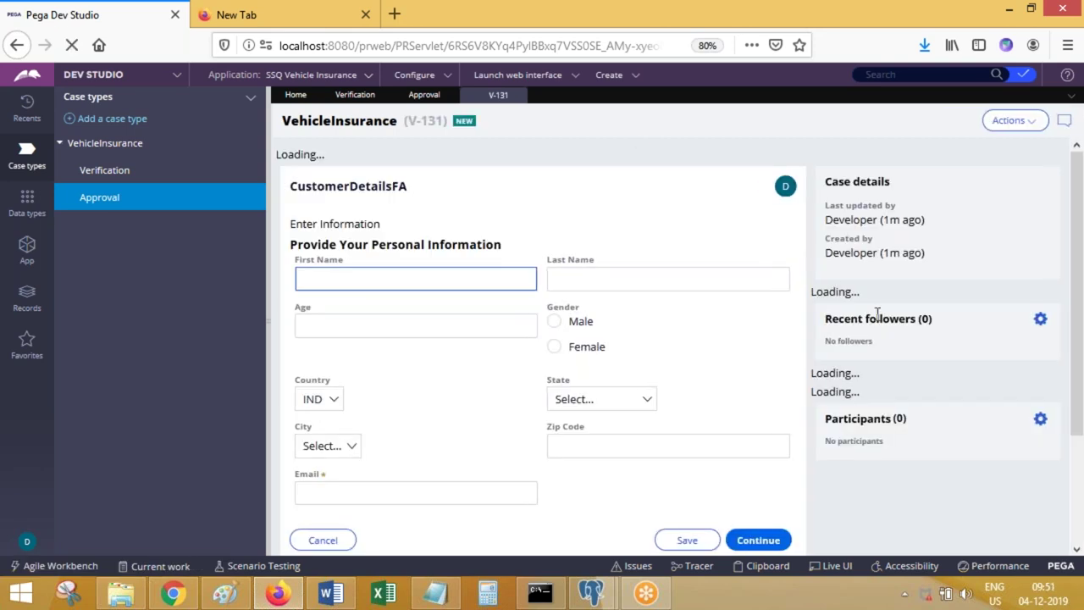
click(922, 335)
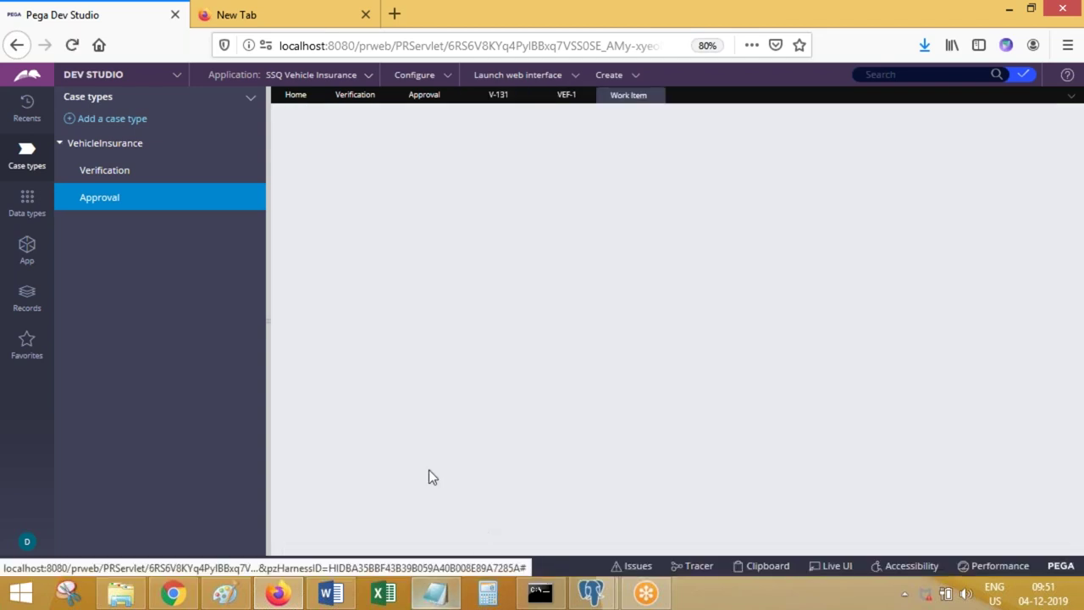
click(762, 566)
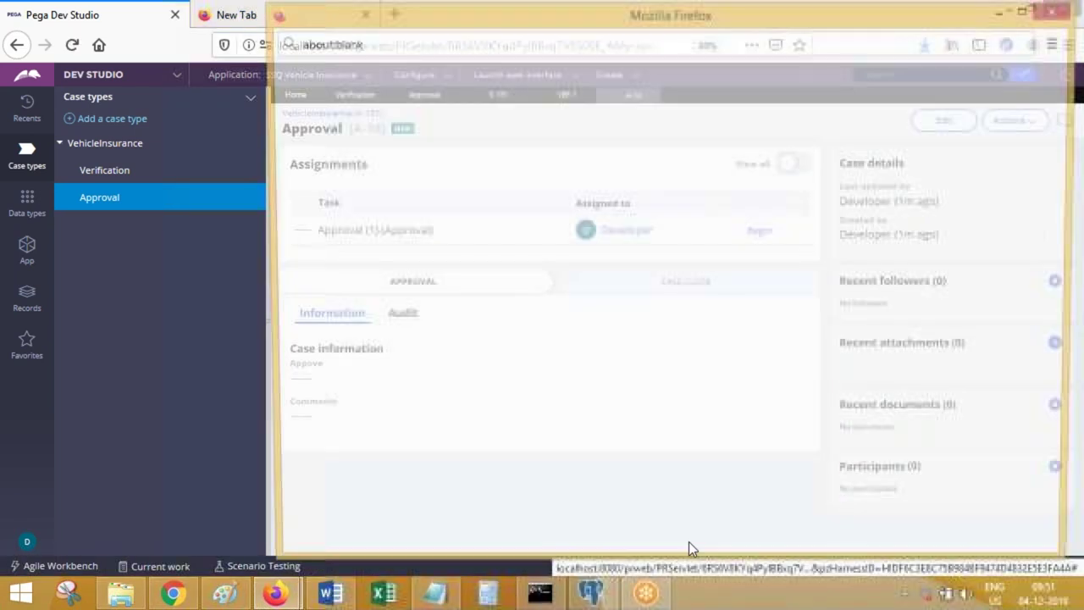
Maximize the Clipboard Viewer and switch it to the V-131 thread.
double_click(322, 8)
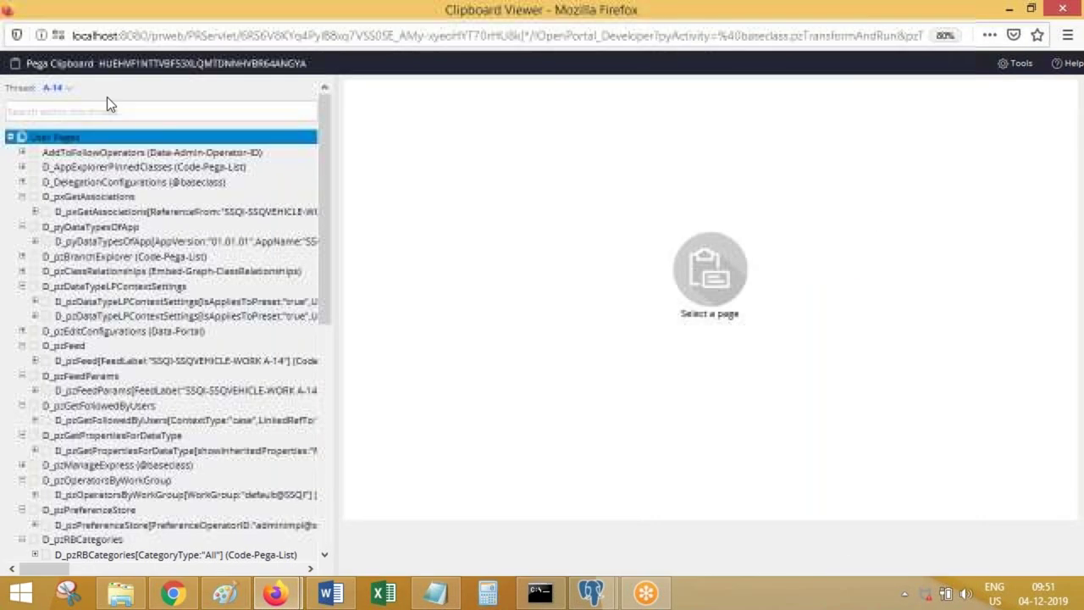
click(55, 87)
click(64, 172)
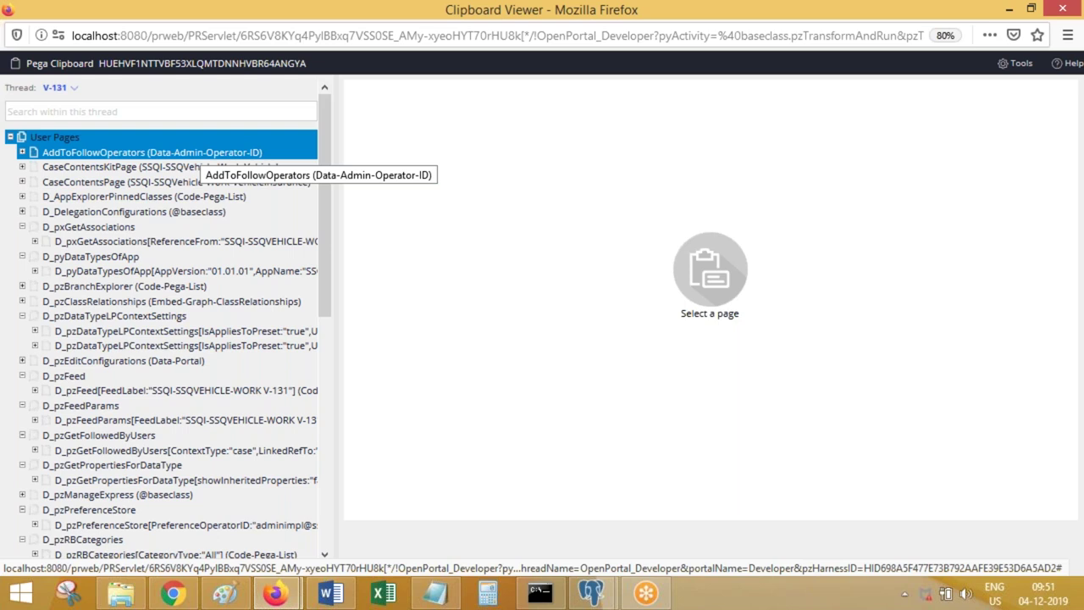
click(78, 104)
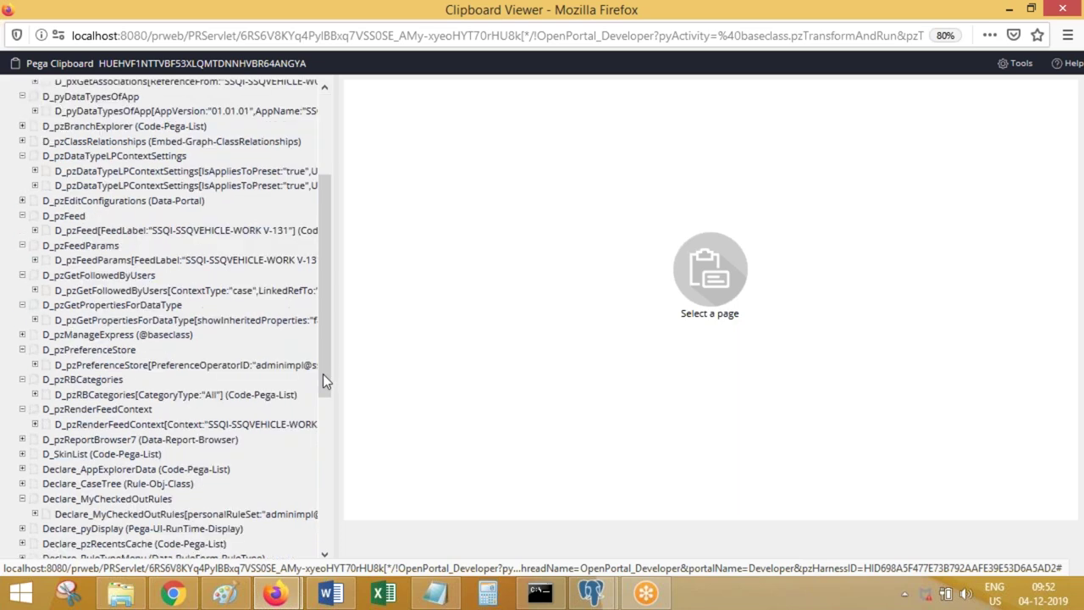
Inspect the V-131 case's VehicleInsurance pyWorkPage in the clipboard tree.
scroll(323, 373, down, 5)
click(254, 397)
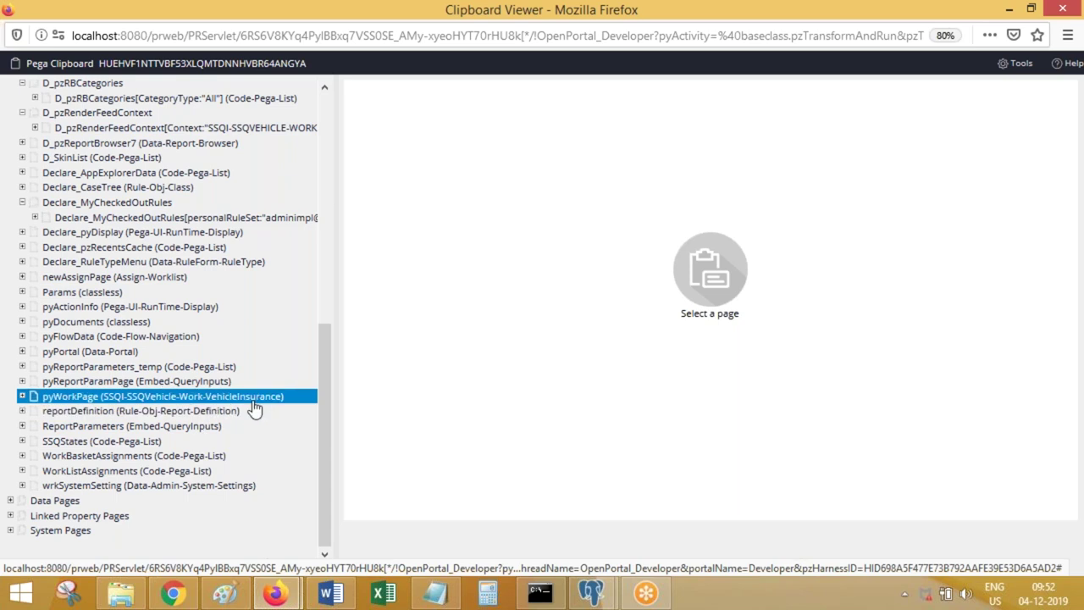
scroll(326, 108, up, 10)
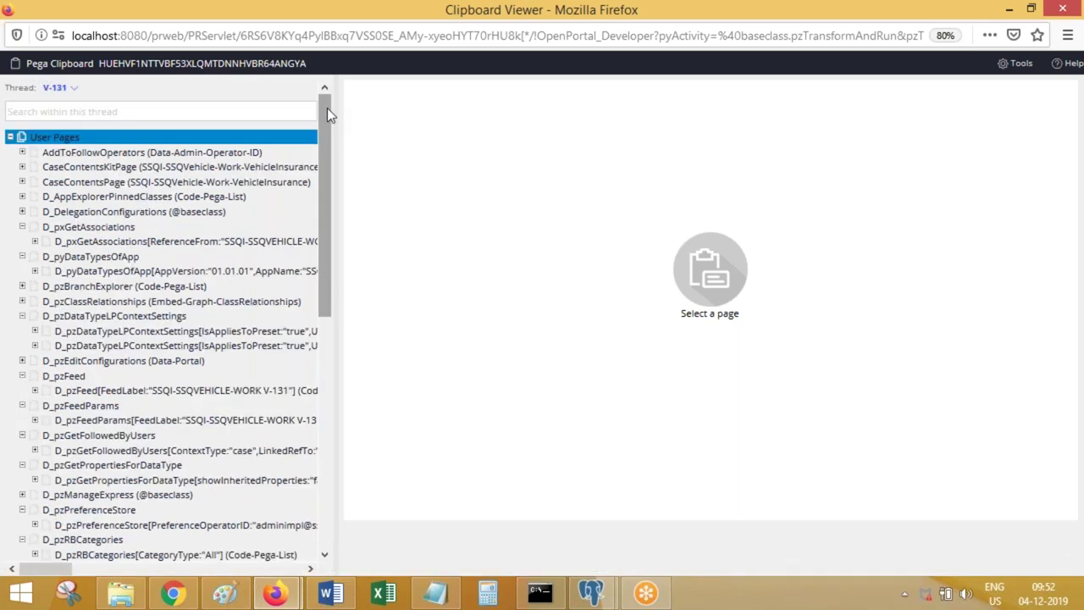
click(59, 88)
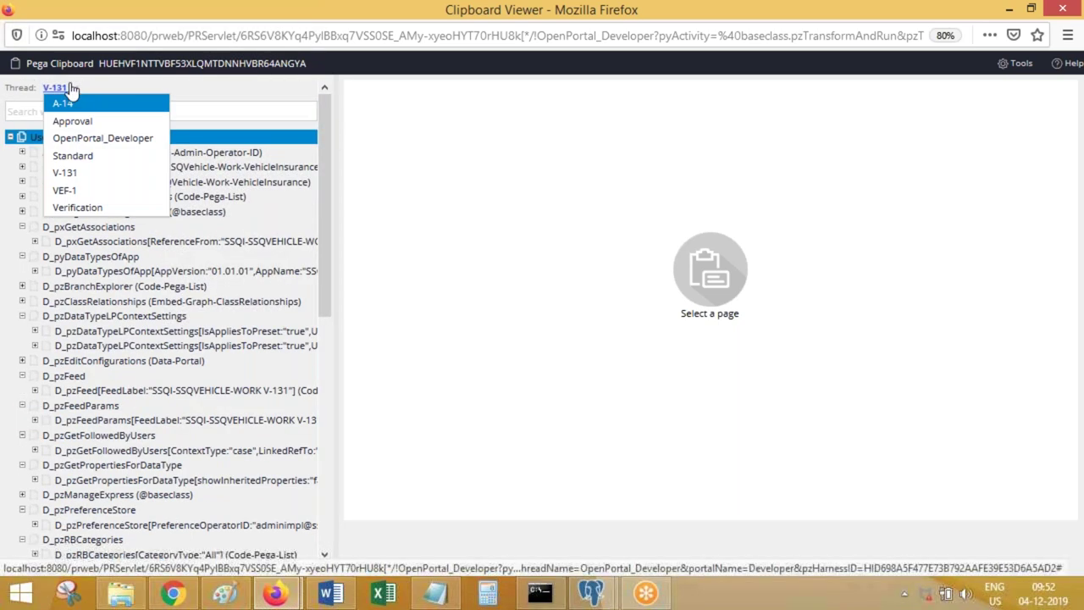
Switch to the VEF-1 thread and read its Verification pyWorkPage, resizing the tree panel.
click(77, 190)
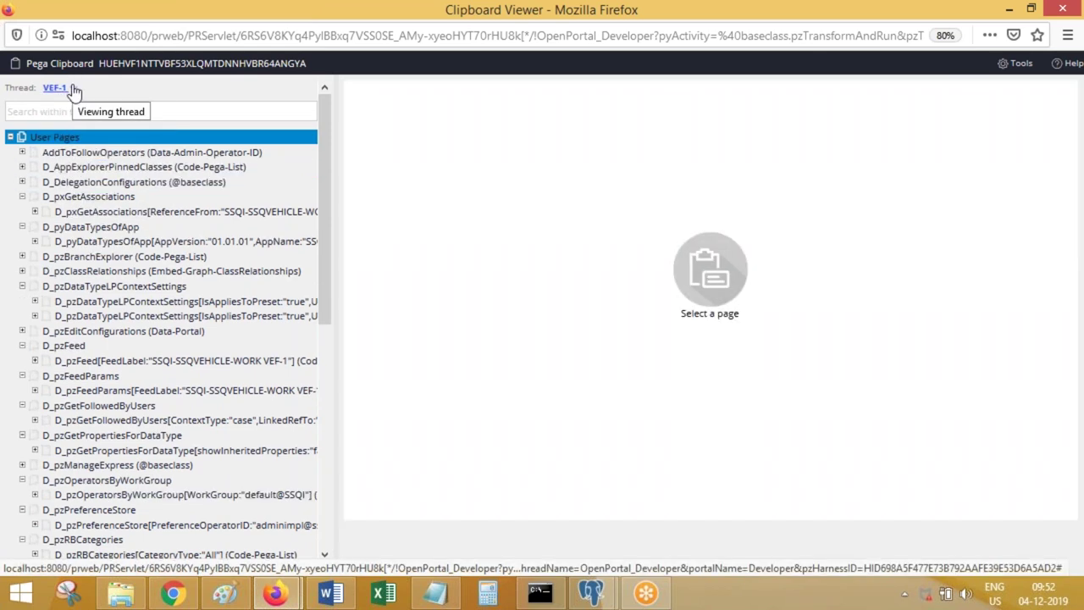
click(325, 363)
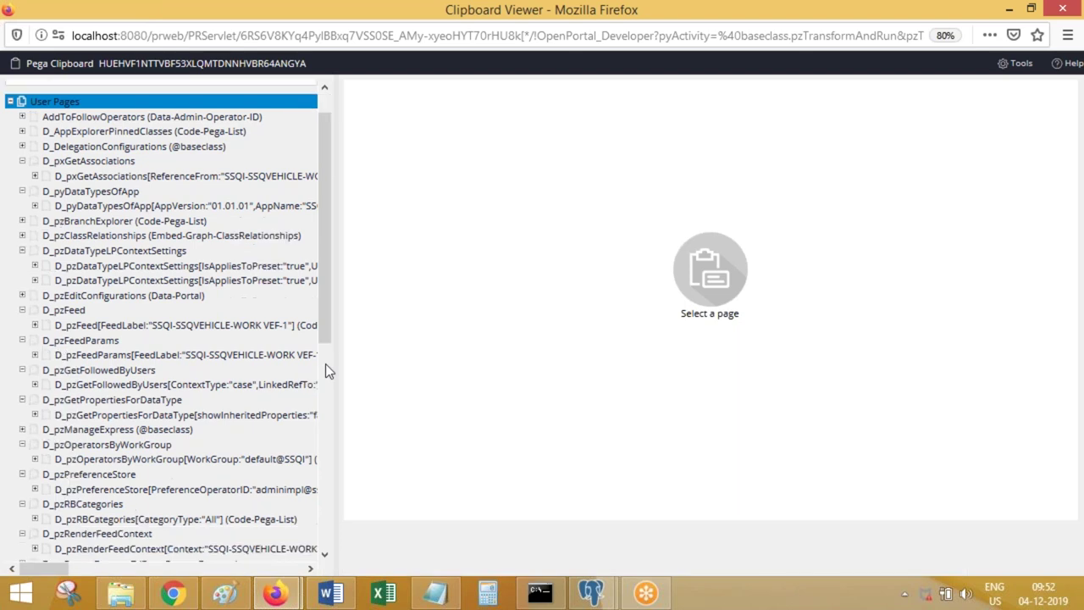
click(89, 423)
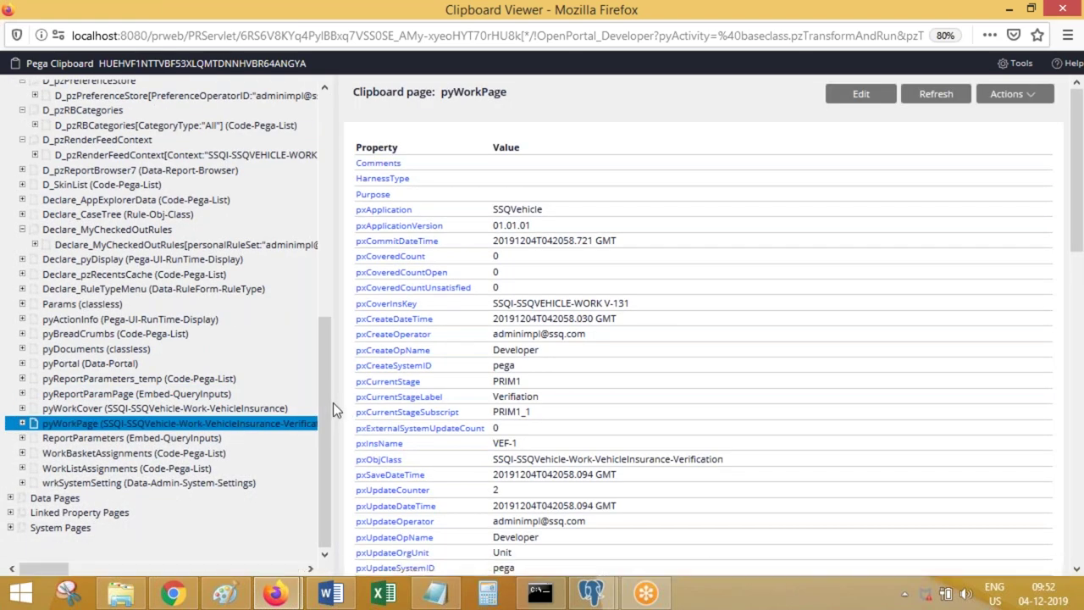
drag(333, 403, 4, 391)
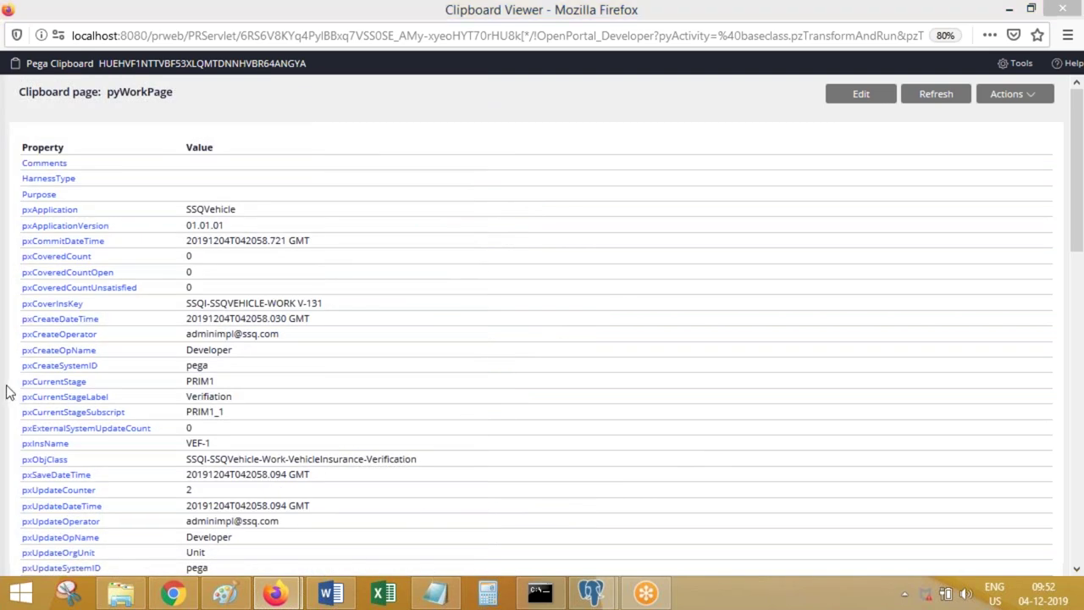
drag(7, 387, 331, 441)
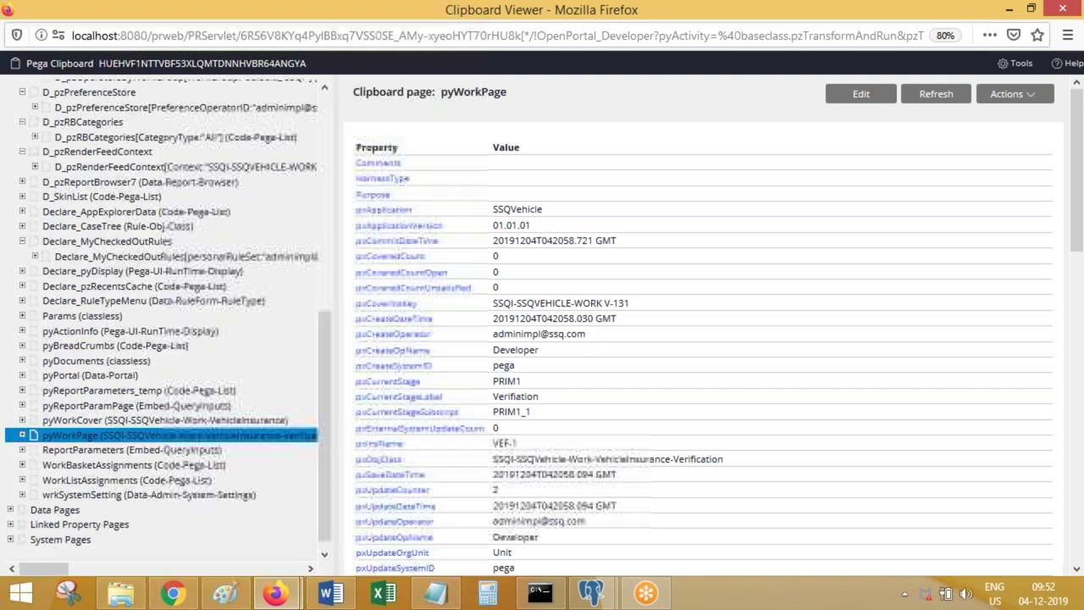
click(310, 568)
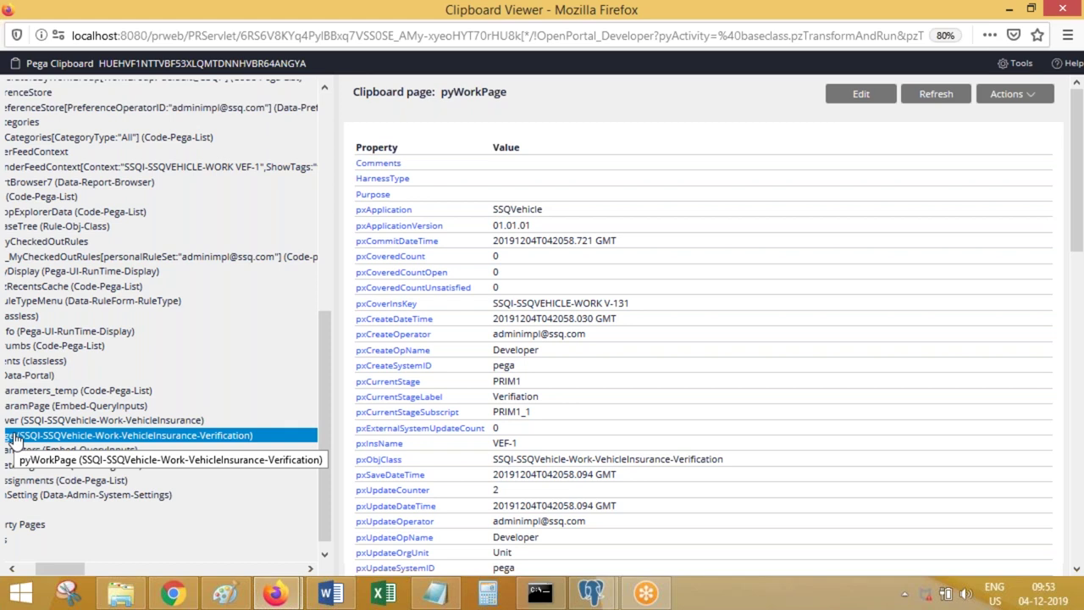
Reselect the VEF-1 thread from the Thread list and scroll down the page tree.
scroll(327, 123, up, 5)
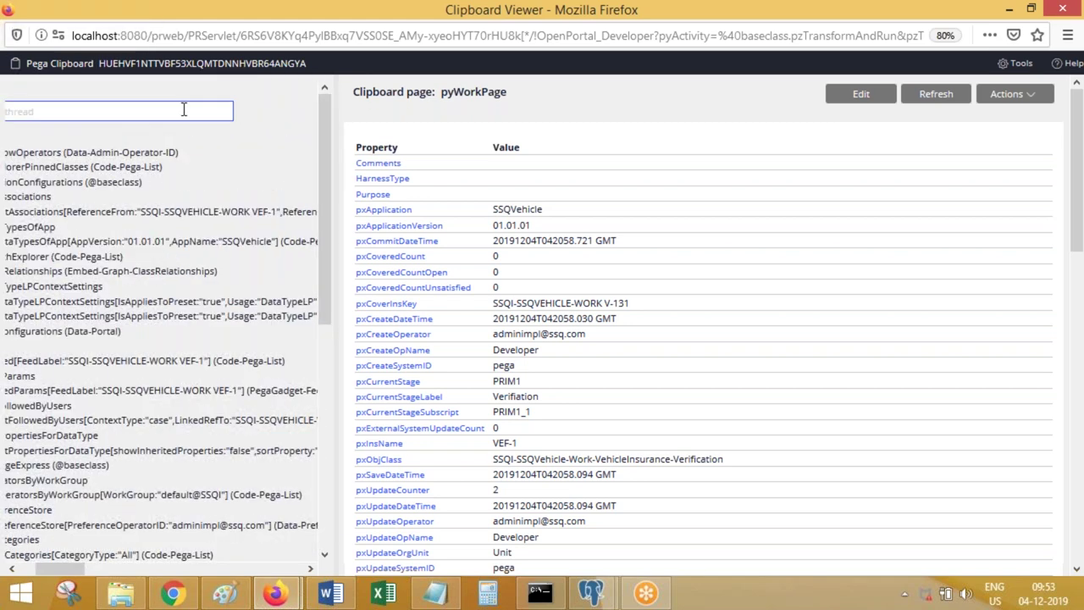
click(14, 568)
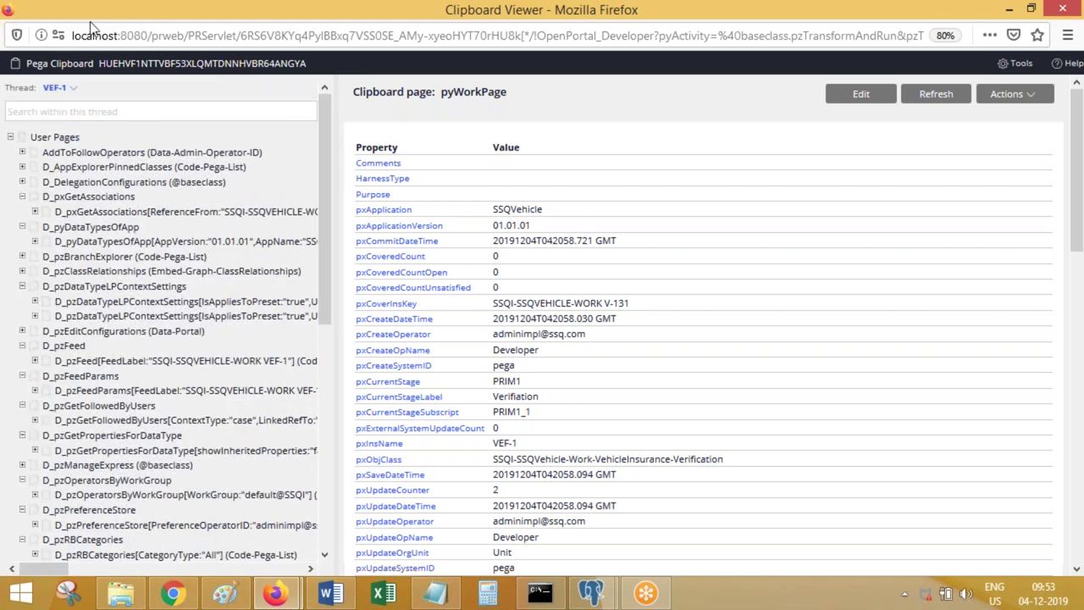
click(74, 90)
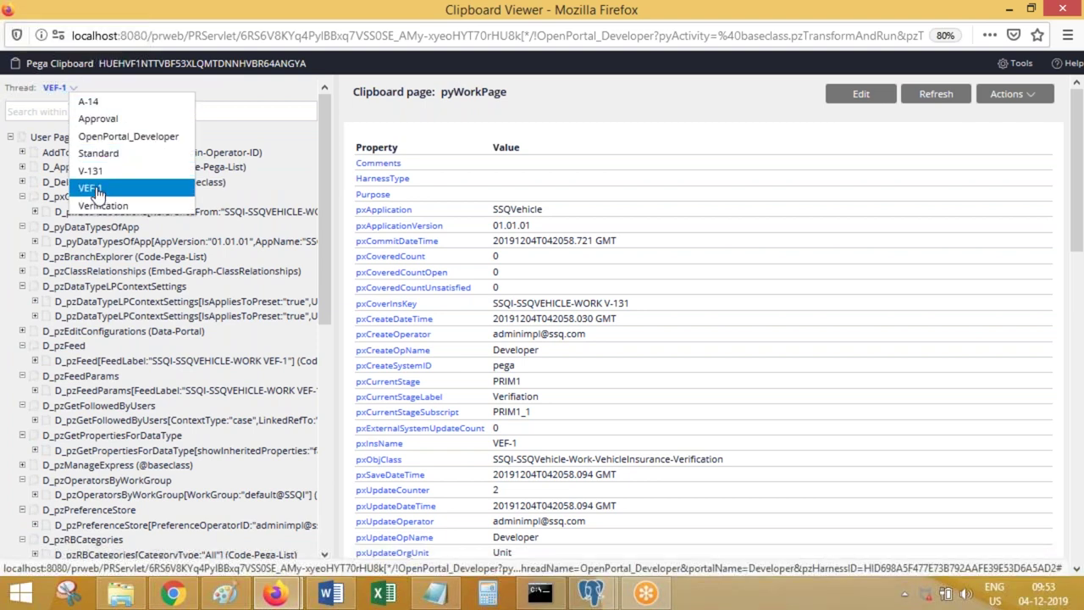
click(85, 102)
scroll(327, 421, down, 5)
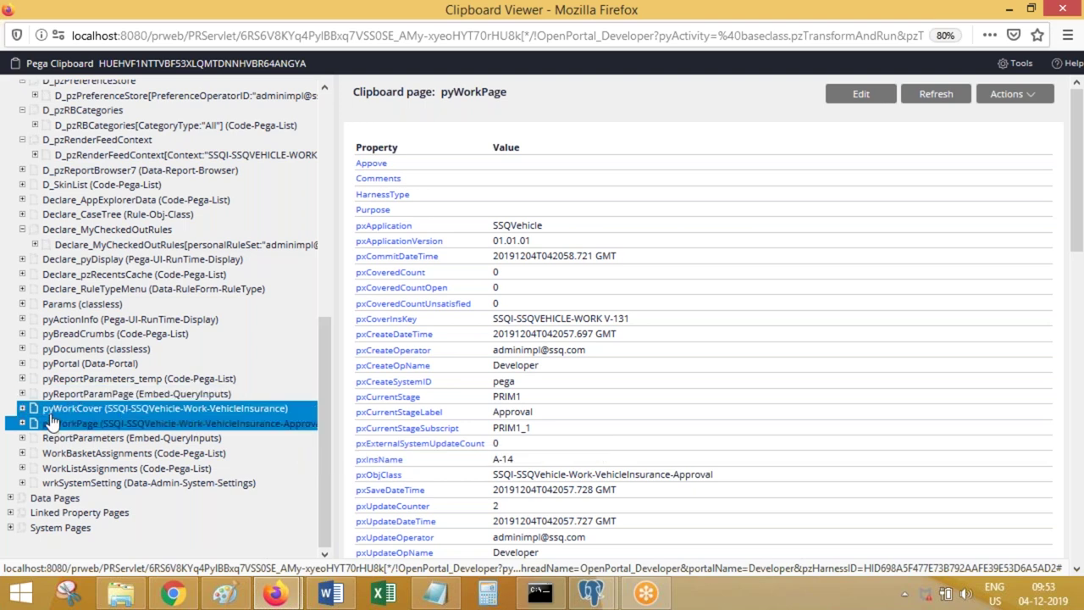
Open pyWorkCover and select its pxInsName value, V-131.
click(64, 413)
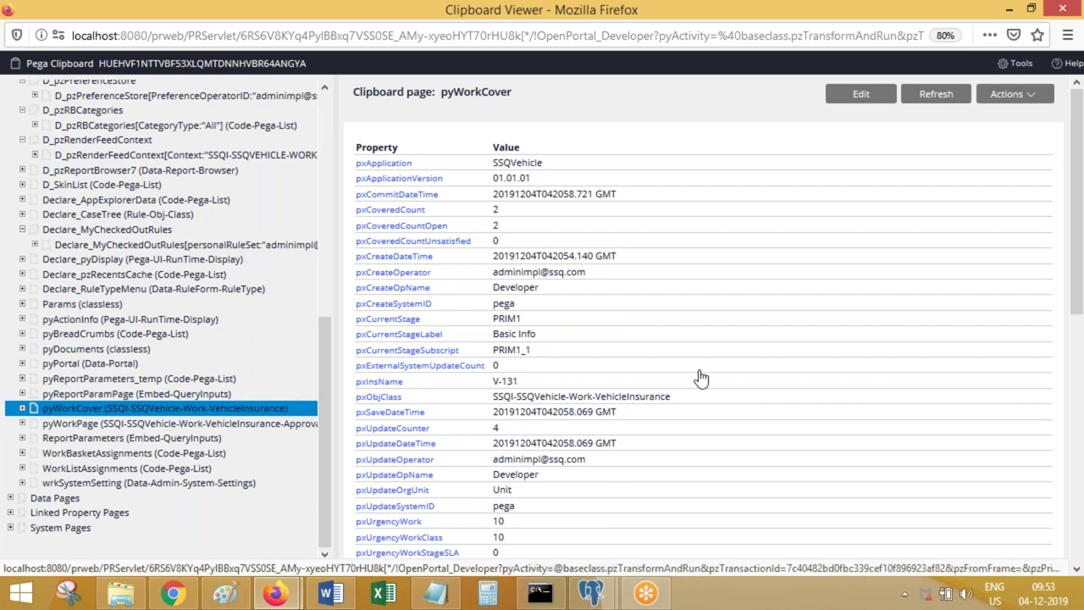
drag(518, 382, 497, 388)
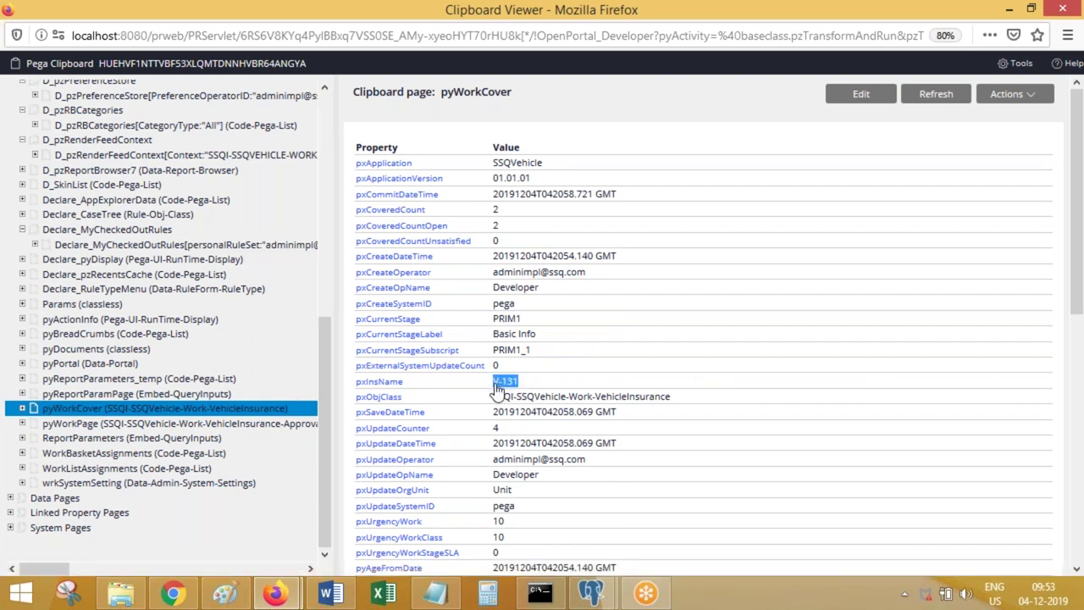
triple_click(544, 382)
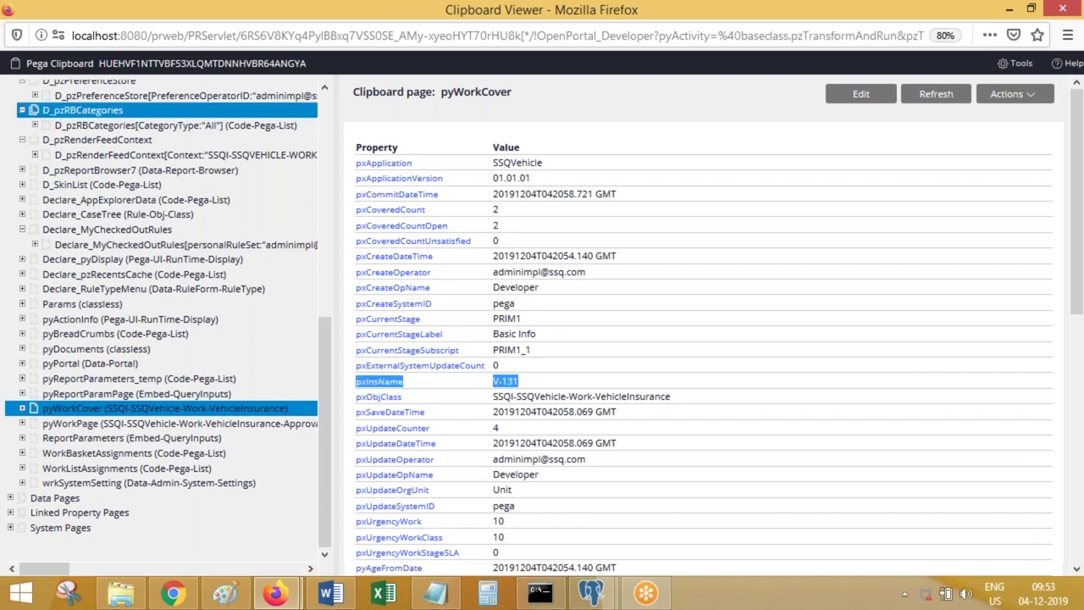
click(326, 101)
Switch to the VEF-1 thread and open its pyWorkCover page.
click(67, 88)
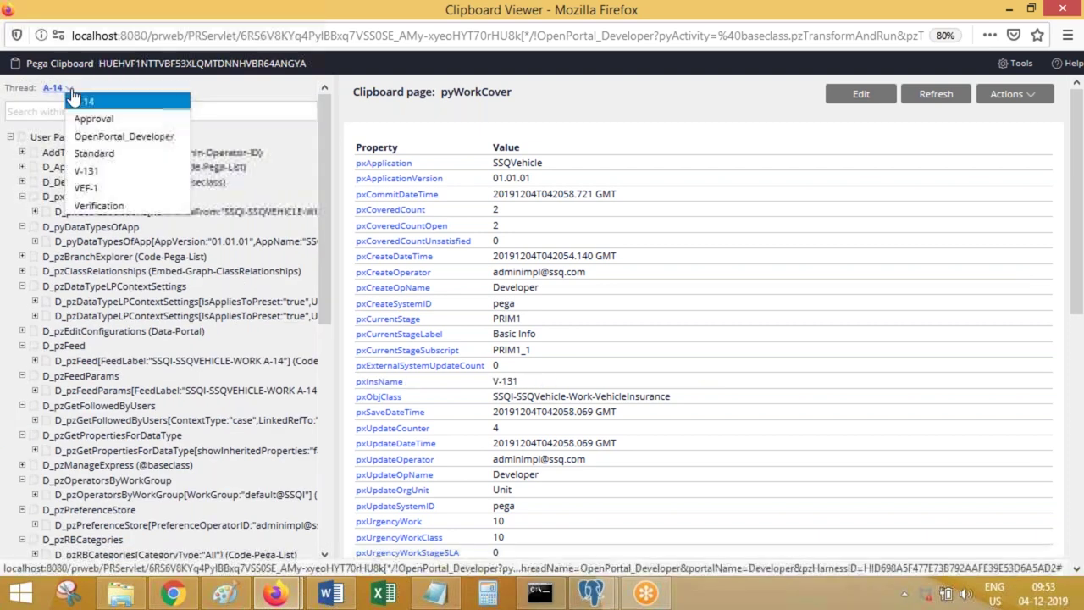
click(102, 188)
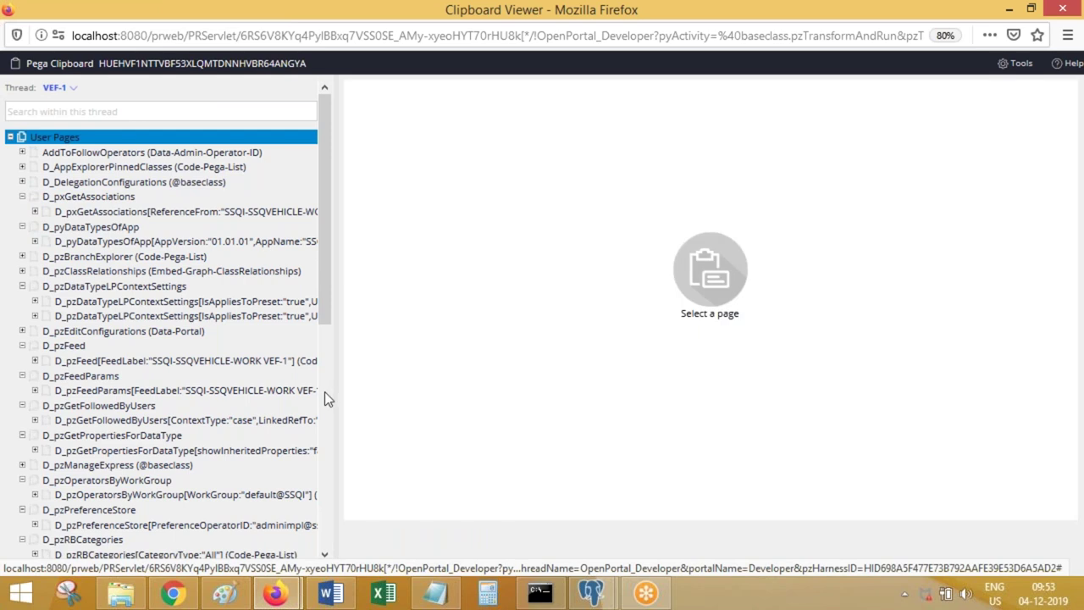
scroll(326, 395, down, 5)
scroll(328, 398, down, 2)
click(110, 408)
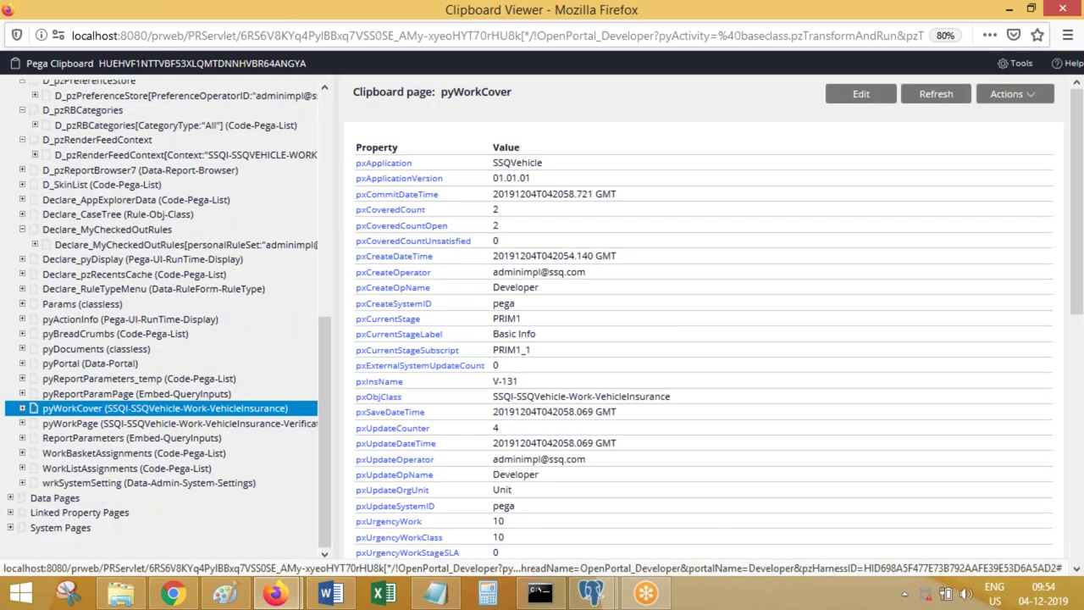
click(319, 96)
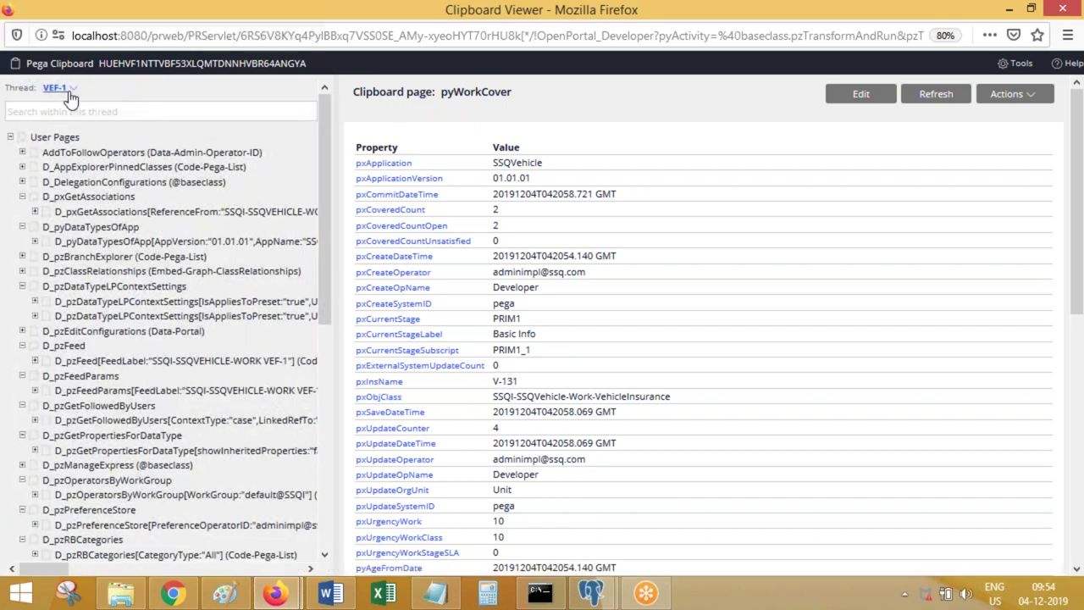
click(58, 88)
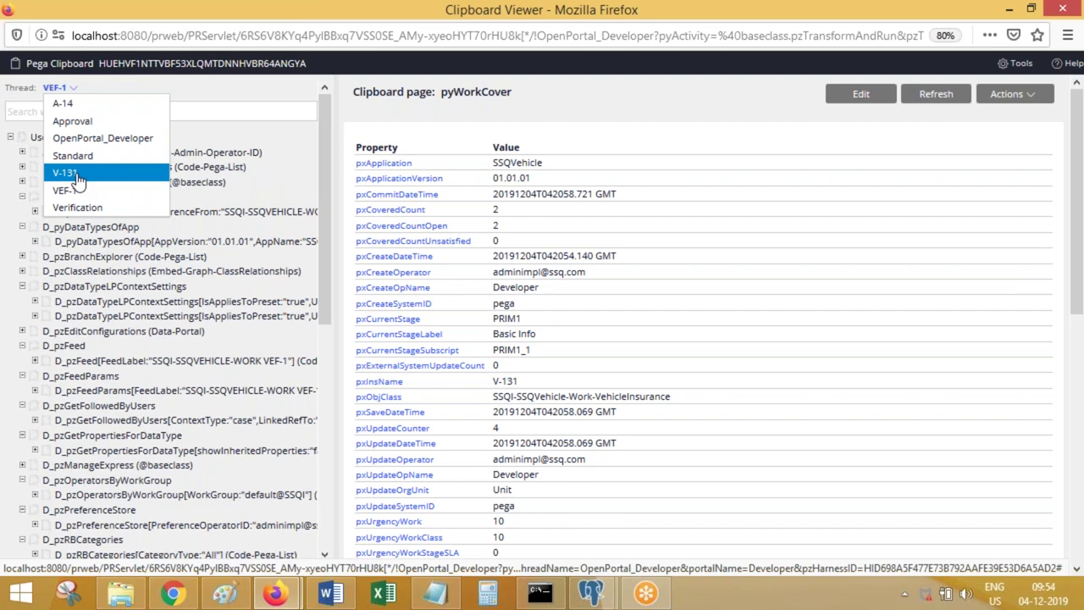
Switch to the V-131 thread and view the properties on its pyWorkPage.
click(78, 174)
click(313, 452)
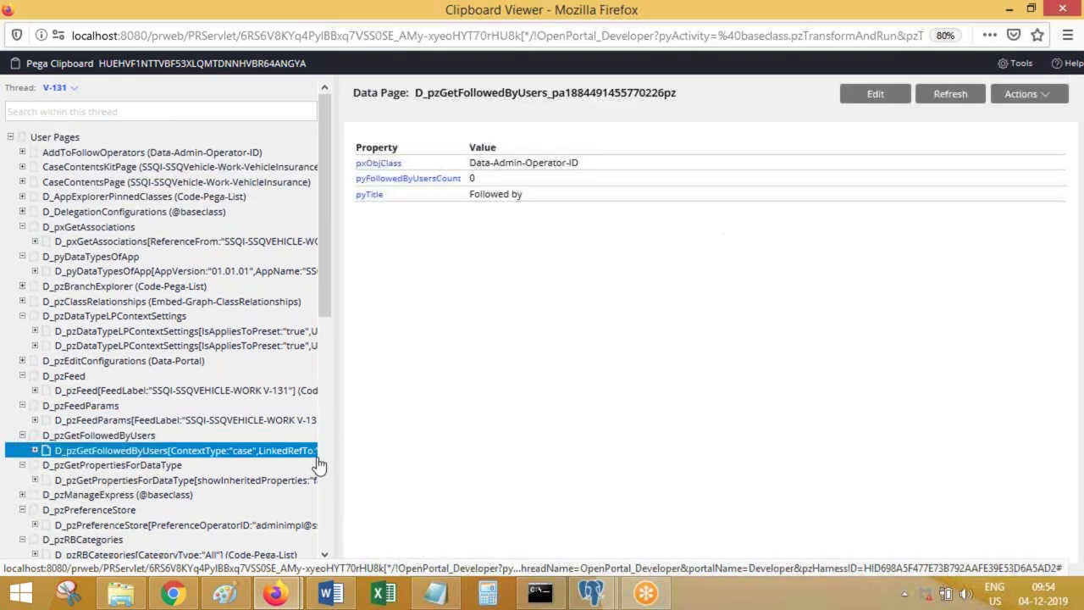
click(324, 455)
click(127, 396)
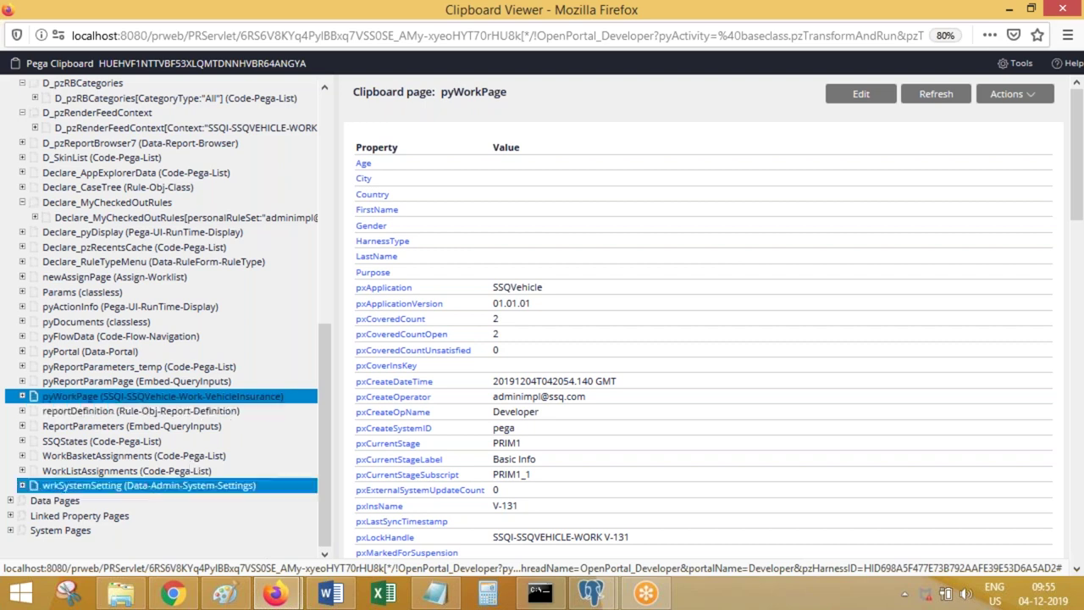
Return to Dev Studio and open the Verification case type under Case types.
mouse_move(275, 593)
click(190, 508)
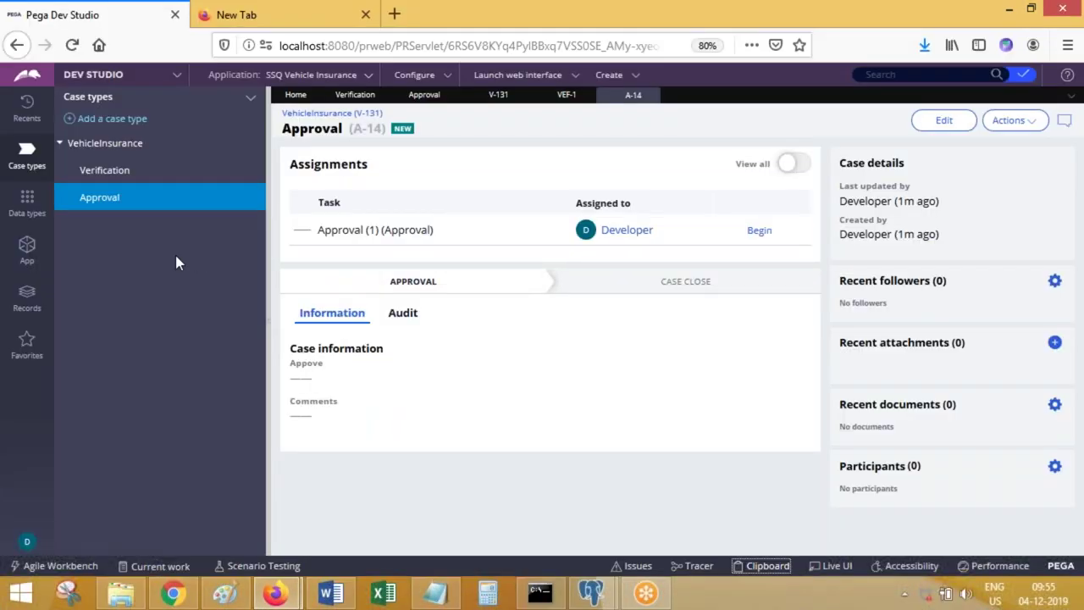
click(116, 174)
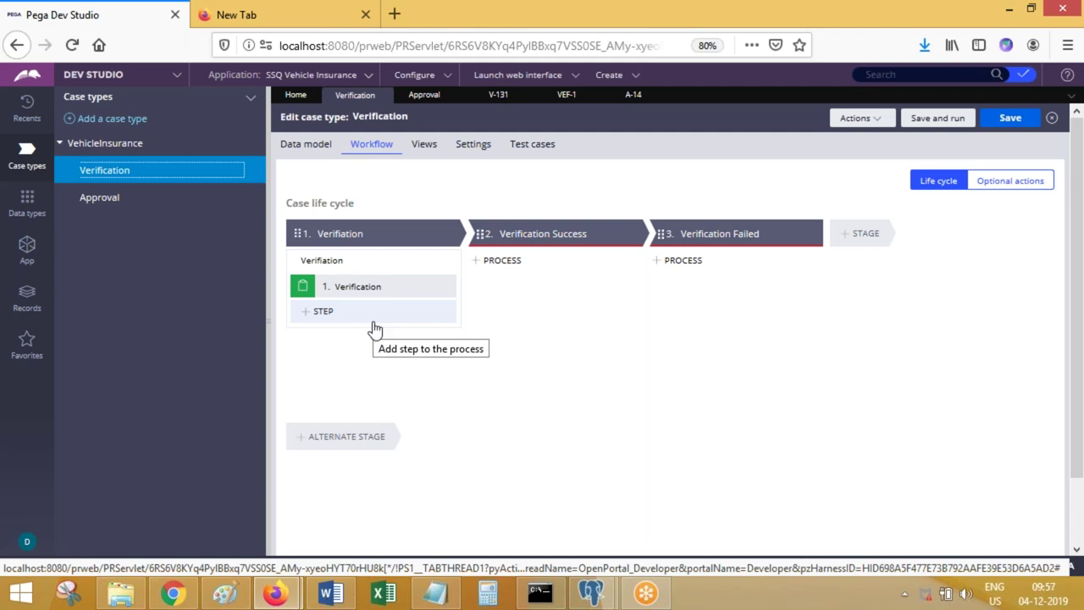
In Notepad, change 'Covers' to 'Property-set' with 'pyWorkPage.Prop1 = pyWorkCover.Prop1' on the next line.
click(435, 593)
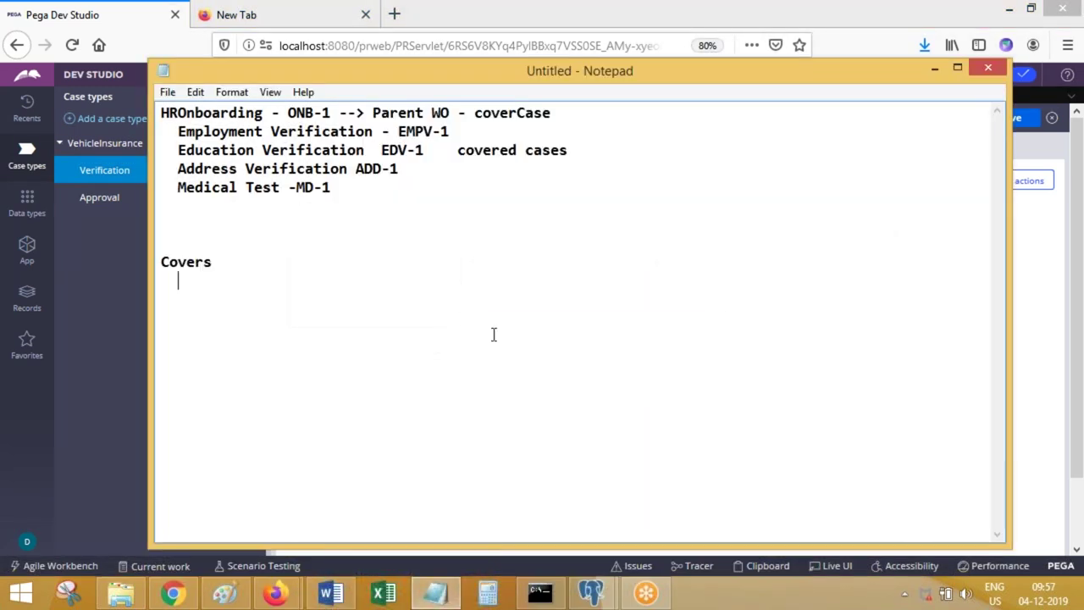
double_click(182, 262)
text(Proper)
key(BackSpace)
key(BackSpace)
text(erty-set)
key(Return)
text(pyWorkPage.Prop1   = )
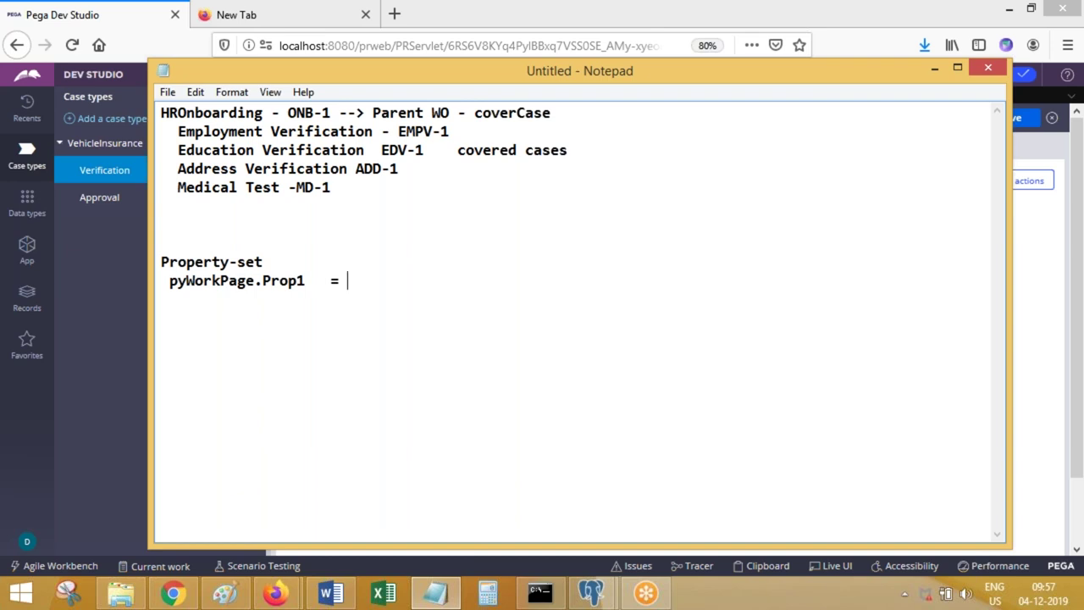
text(py)
text(WorkCover.Prop1)
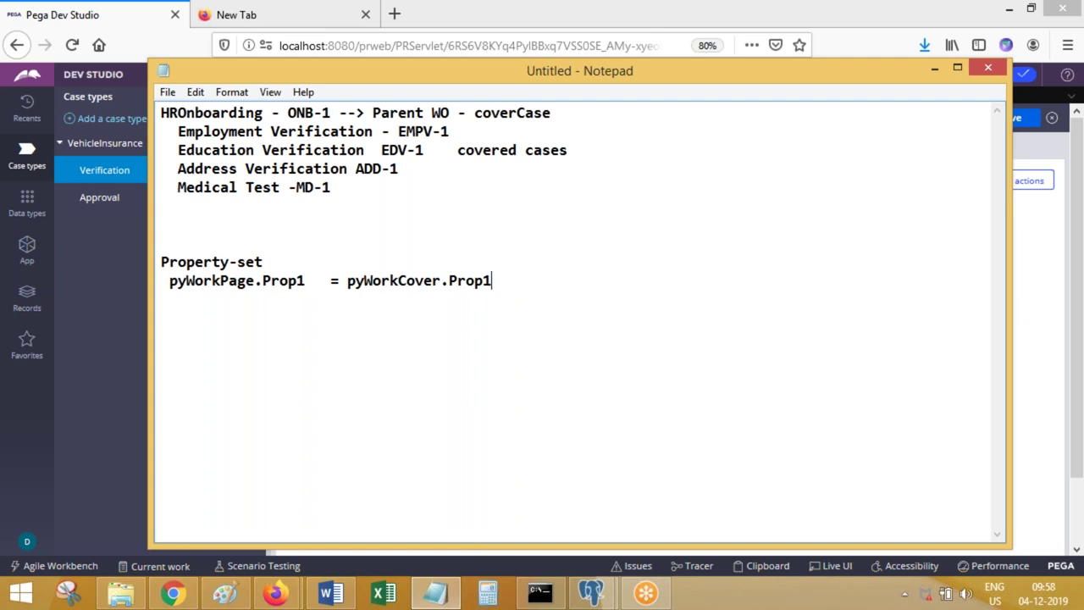
key(Return)
key(Return)
Open the VehicleInsurance case type and start adding a step to the Transaction Details stage.
click(61, 284)
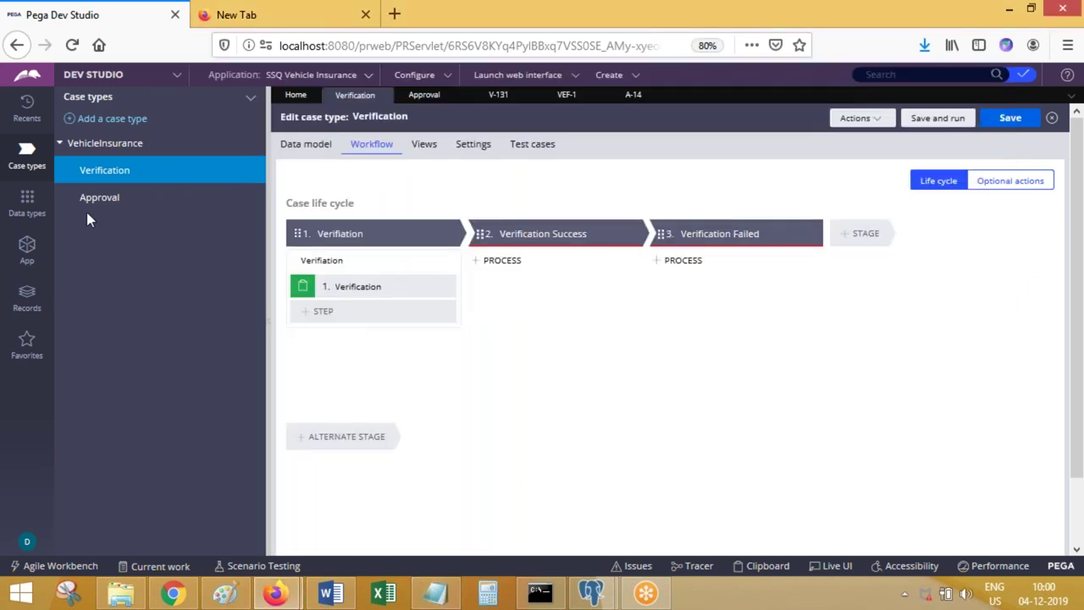
click(93, 152)
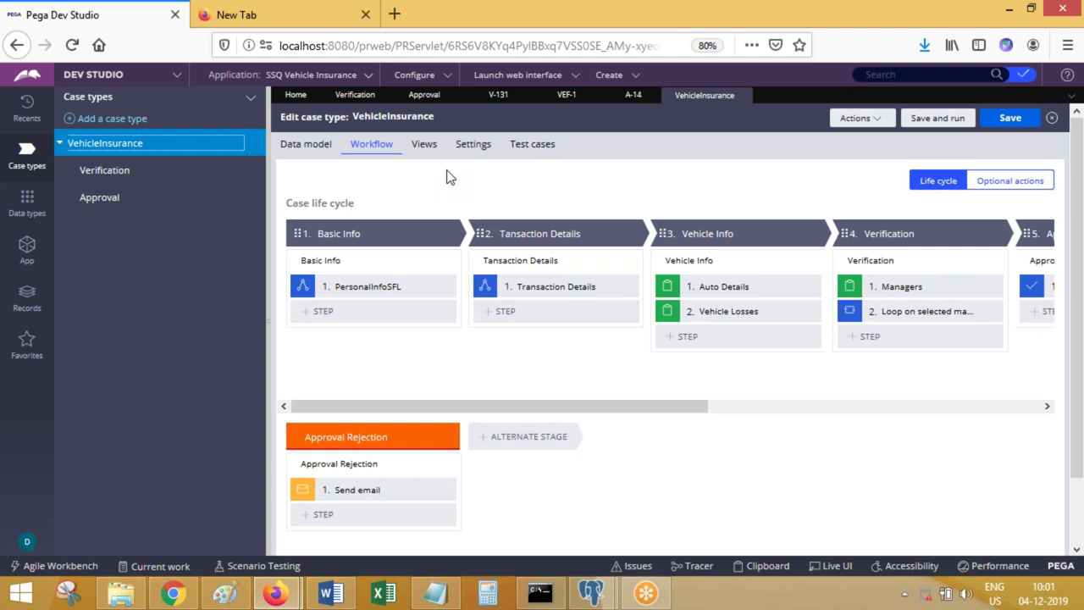
click(509, 311)
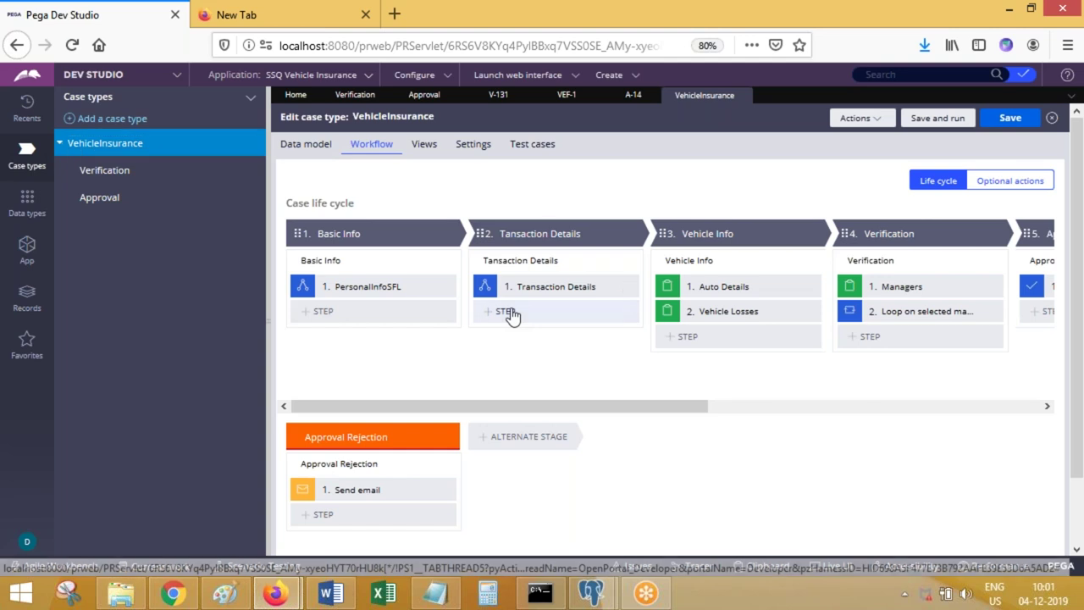
Add an Update a case automation step to the Transaction Details stage.
click(627, 353)
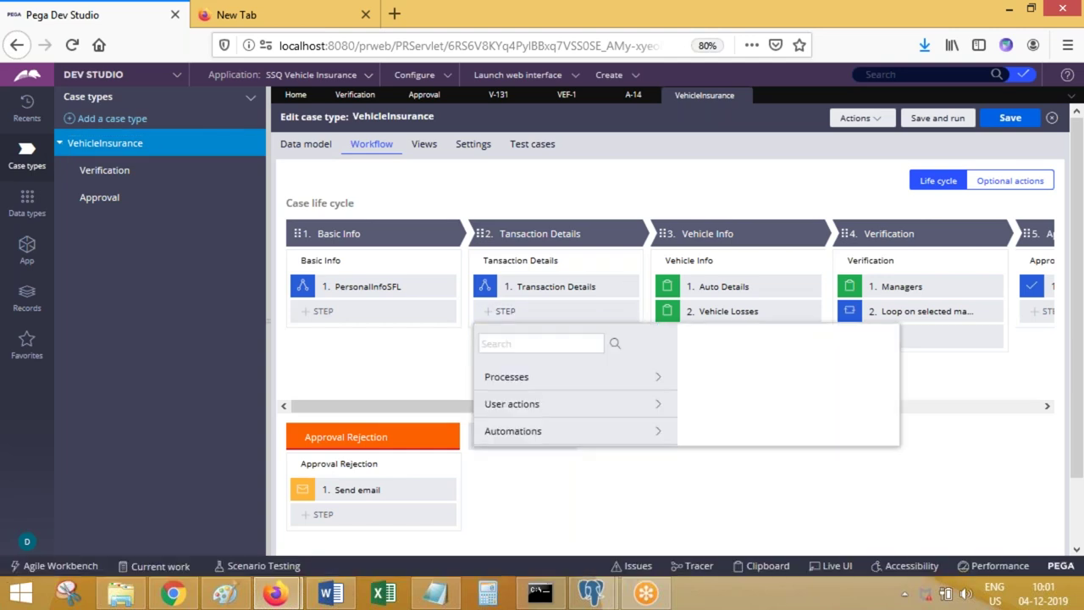
click(542, 434)
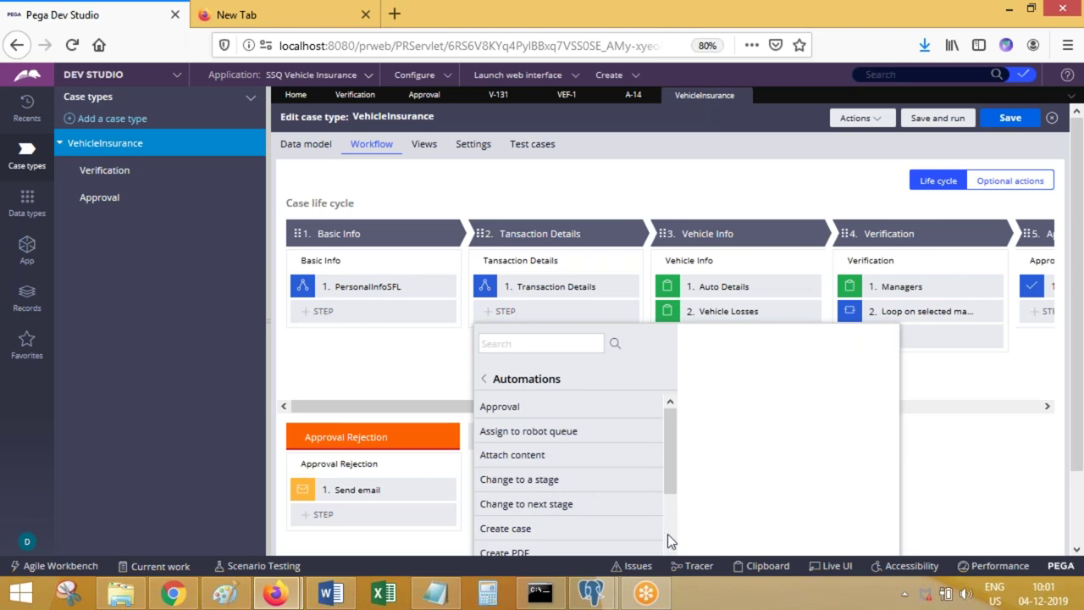
scroll(667, 535, down, 5)
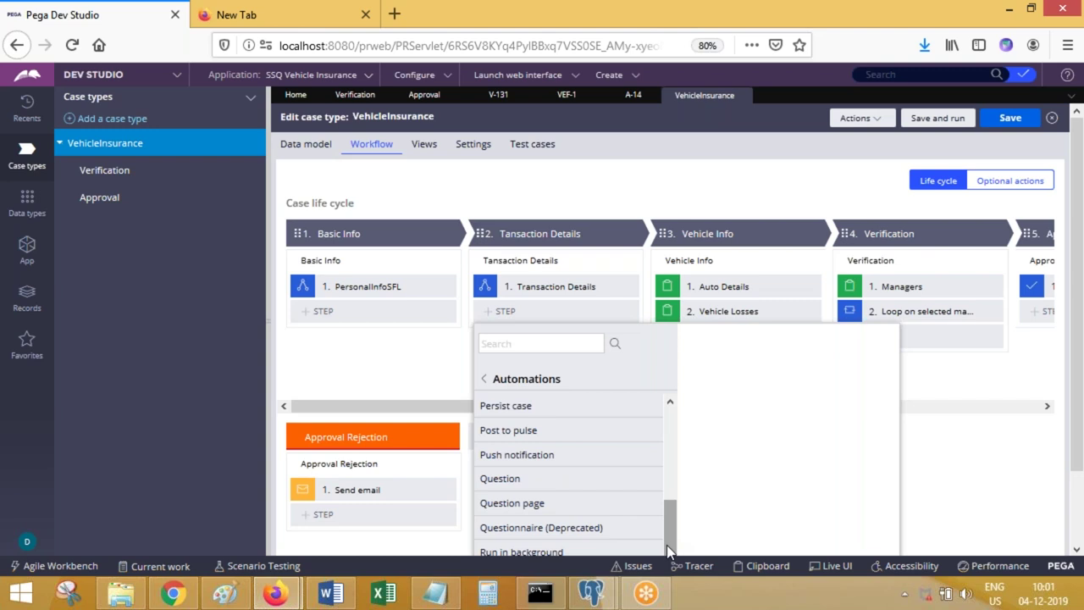
scroll(669, 521, up, 2)
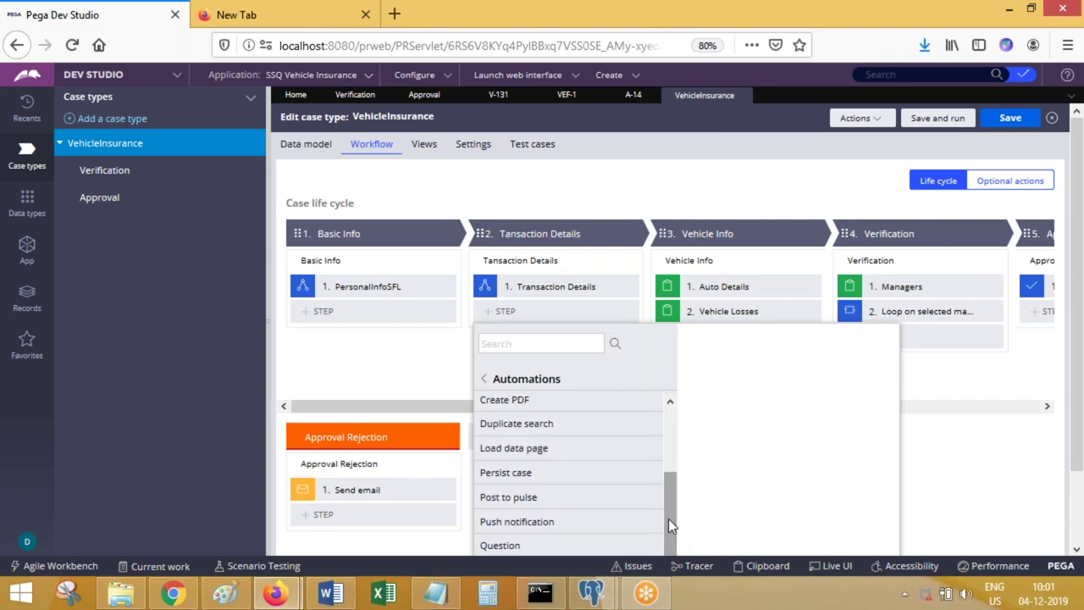
scroll(668, 518, down, 2)
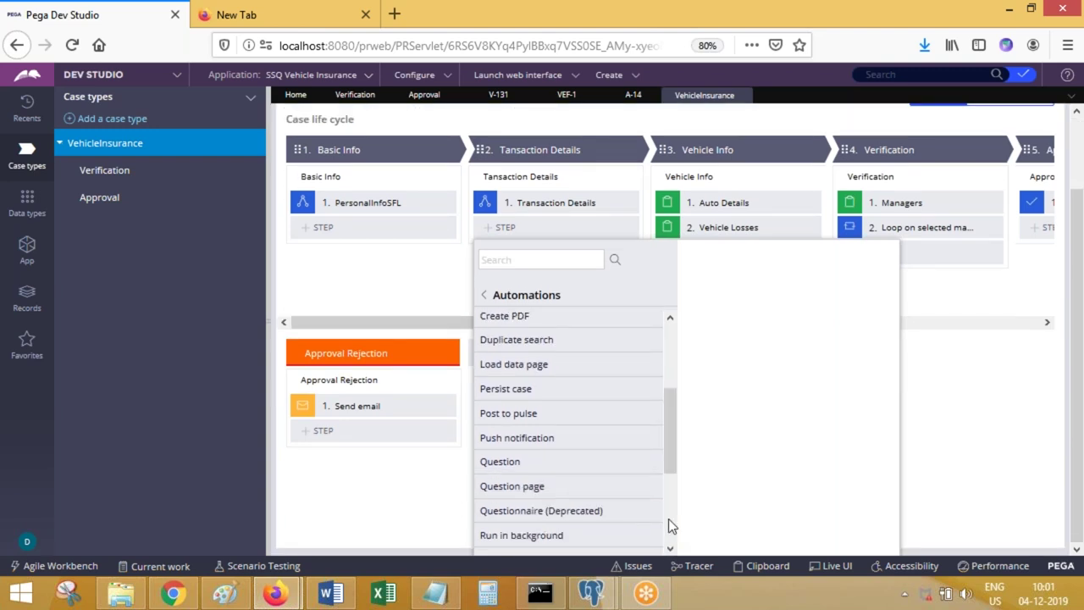
scroll(668, 518, down, 3)
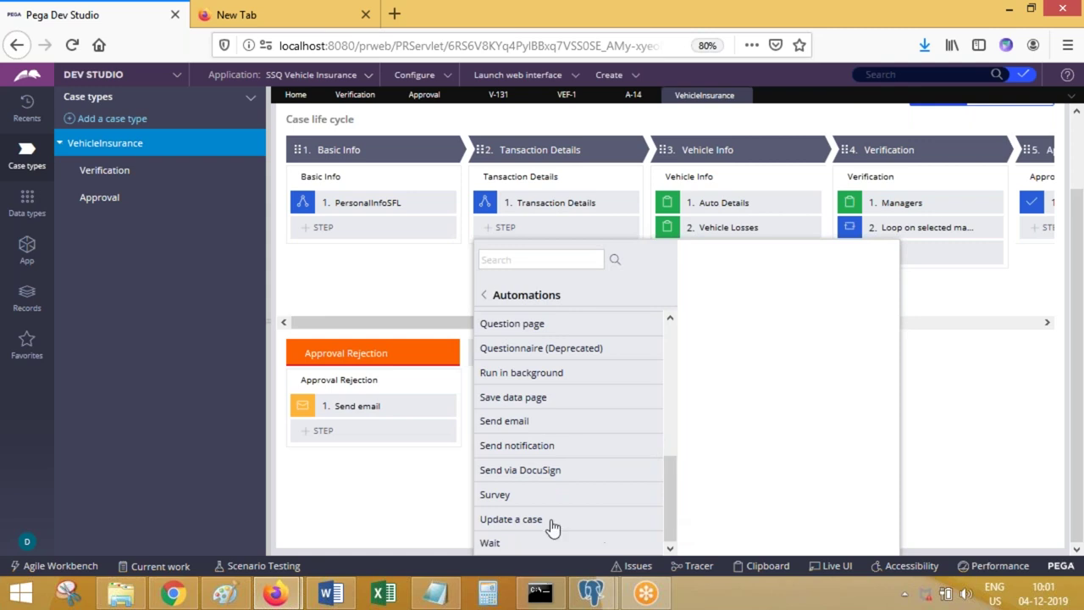
mouse_move(552, 521)
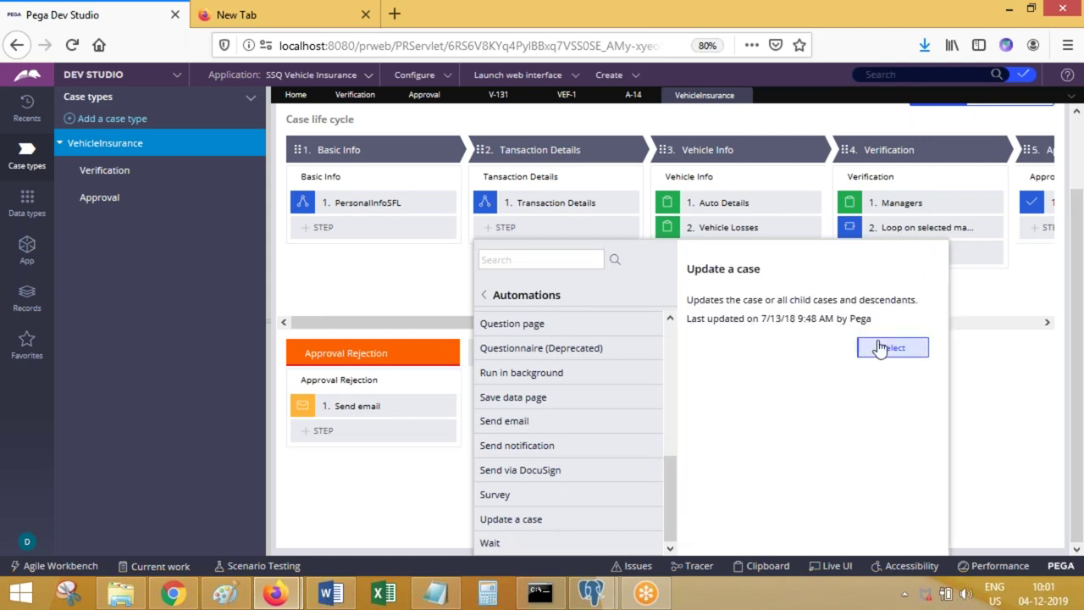
click(885, 348)
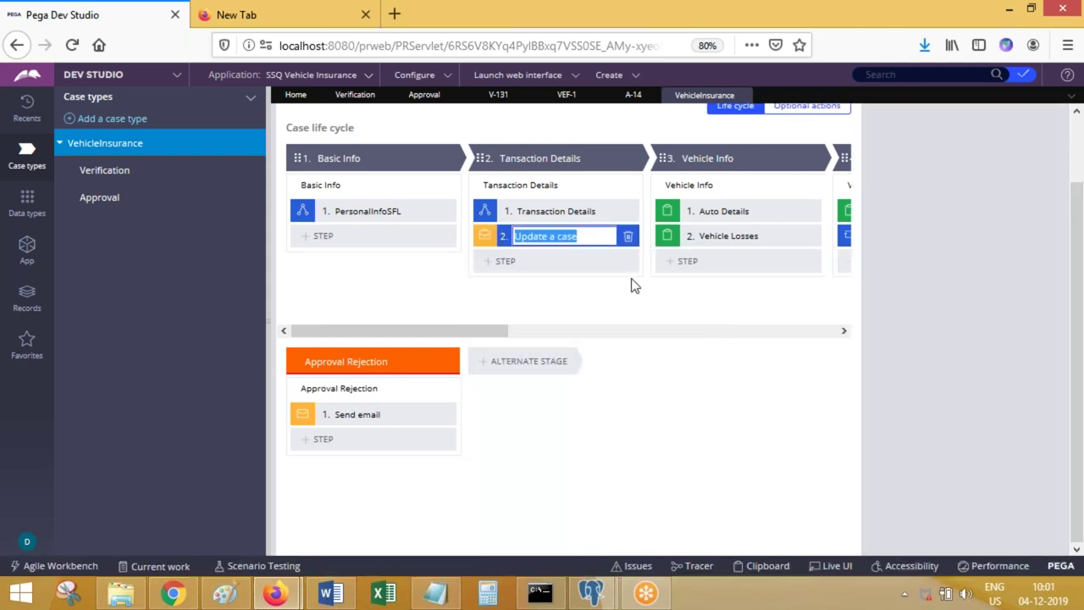
Set the step to update 'A single case' with ID .pyID.
click(895, 178)
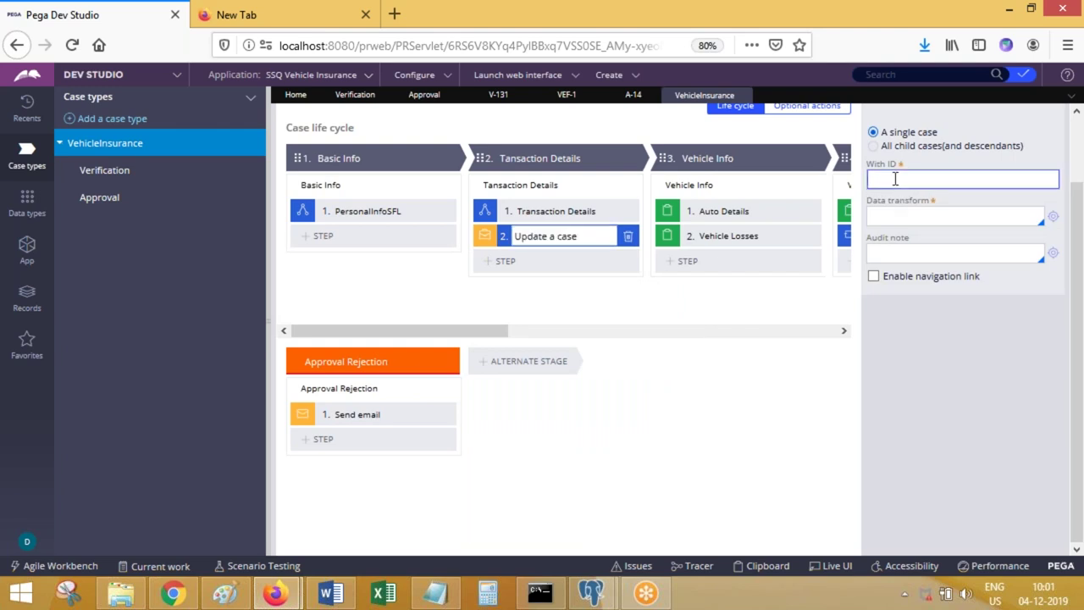
click(874, 146)
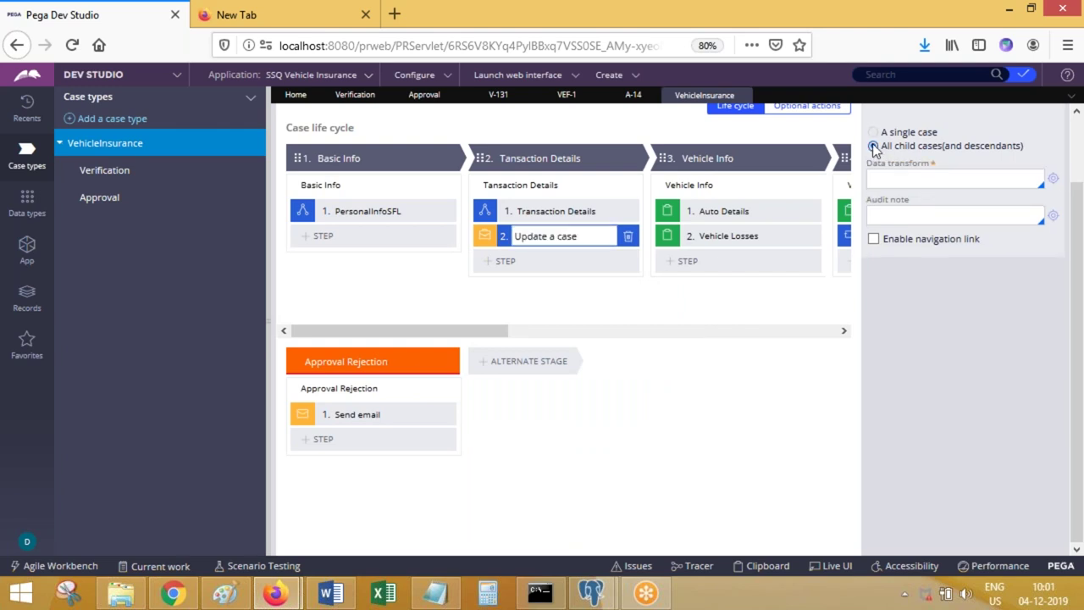
click(873, 134)
click(873, 133)
click(885, 181)
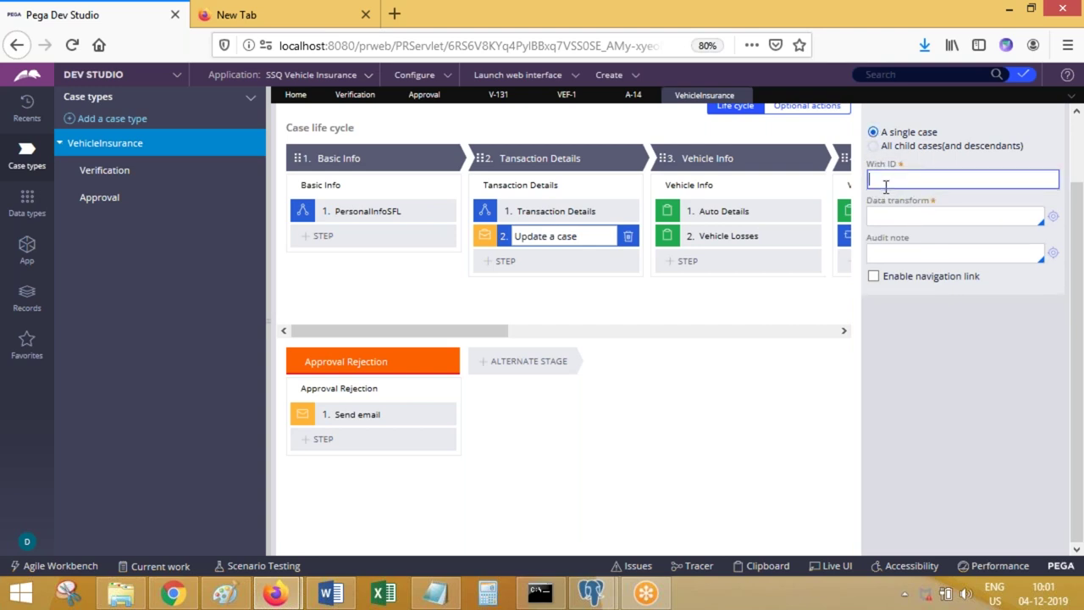
text(.pyID)
click(900, 222)
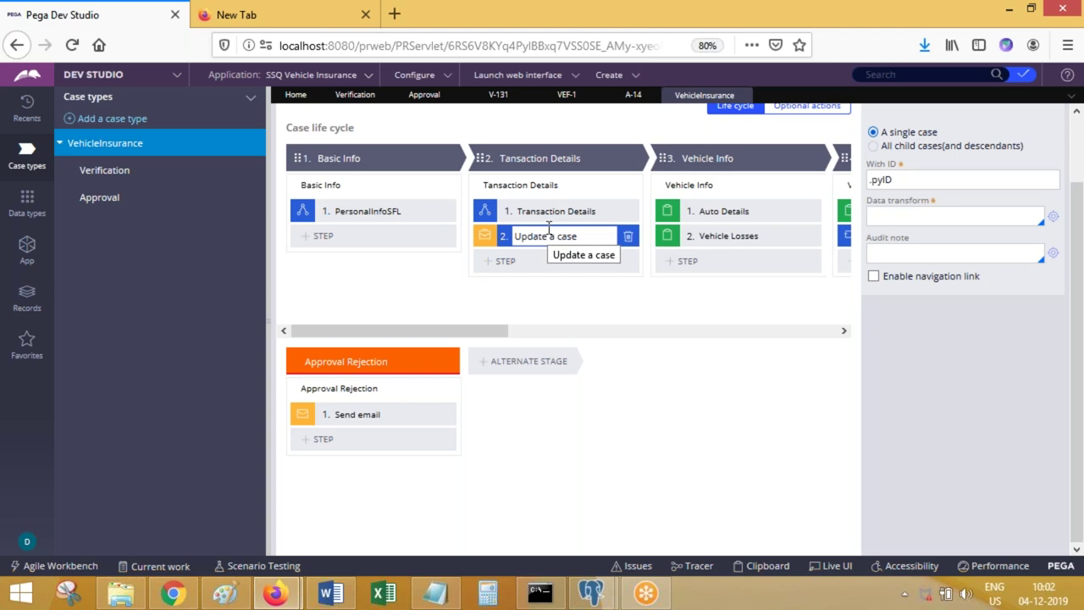
click(909, 180)
triple_click(909, 179)
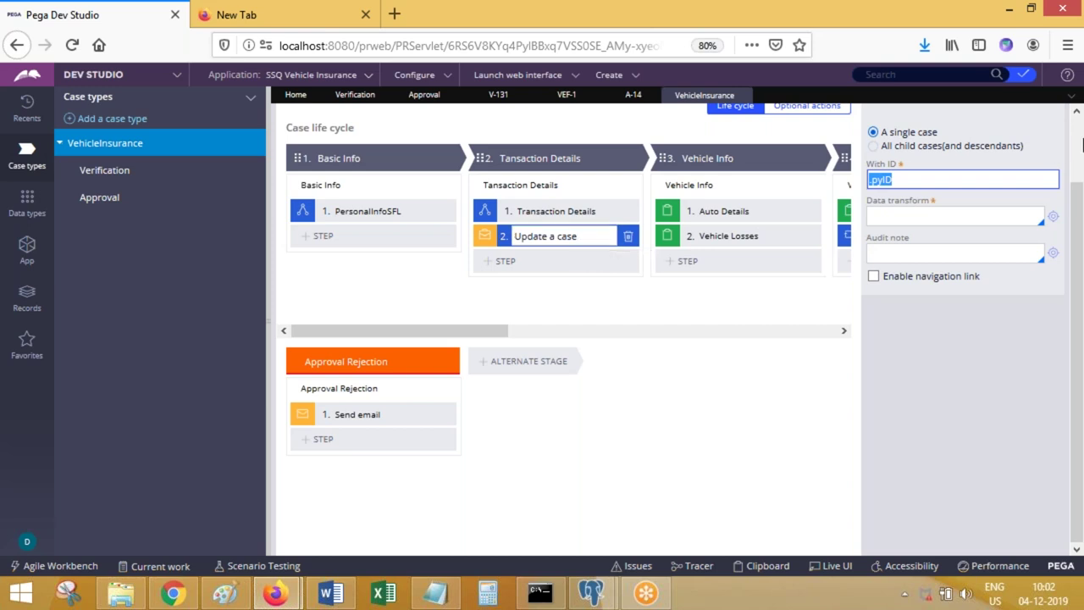
Close the VehicleInsurance case type editor, discarding unsaved changes.
scroll(1074, 146, up, 1)
scroll(1074, 146, up, 3)
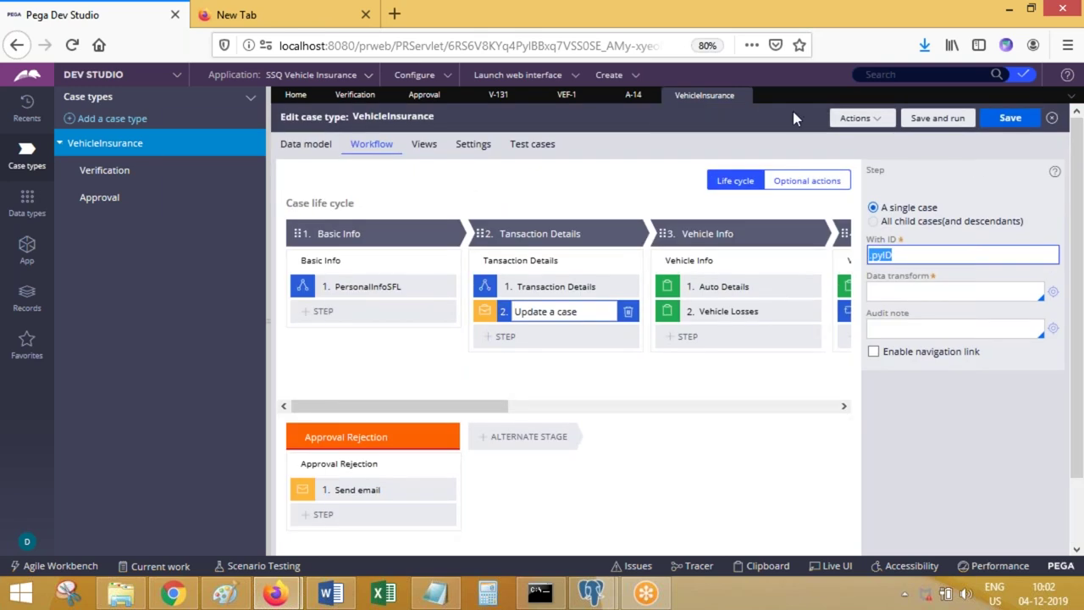
click(744, 96)
click(857, 365)
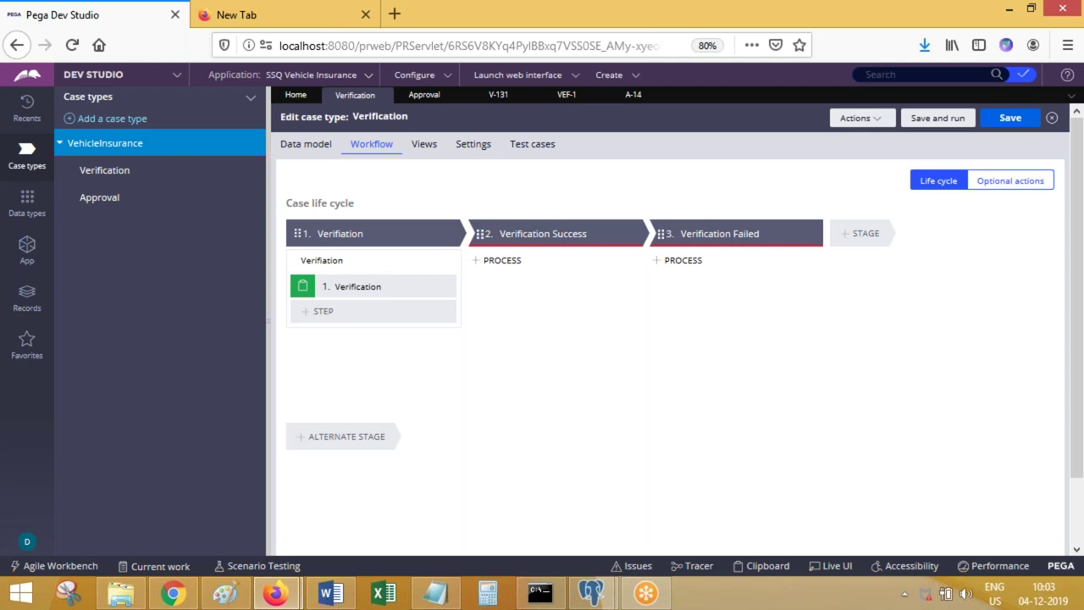
Show the Verification case type's Data model fields.
click(305, 146)
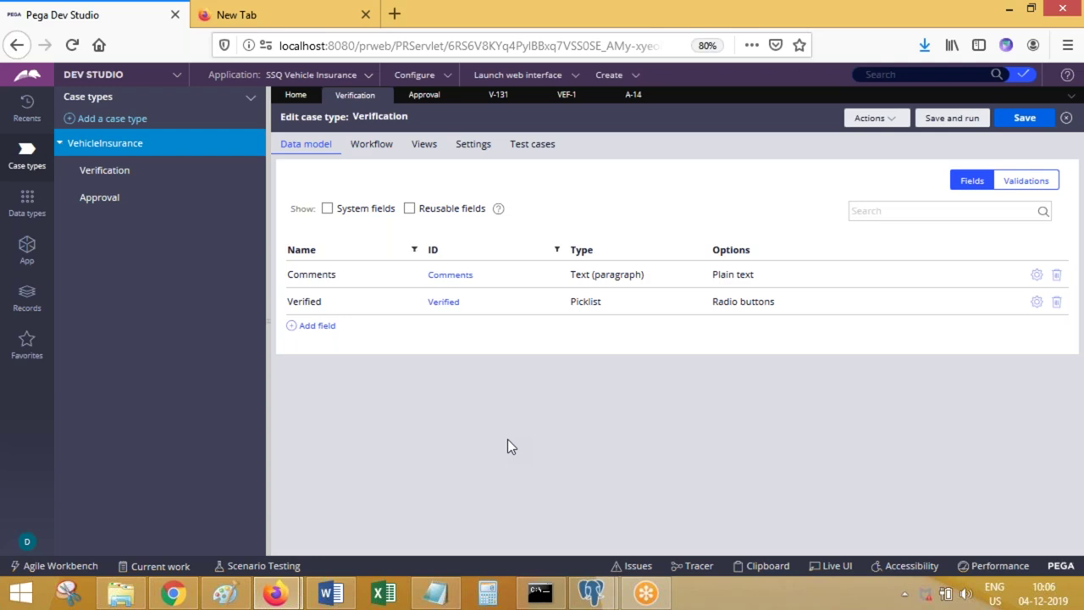
Open the App explorer to browse the application's class tree.
click(24, 255)
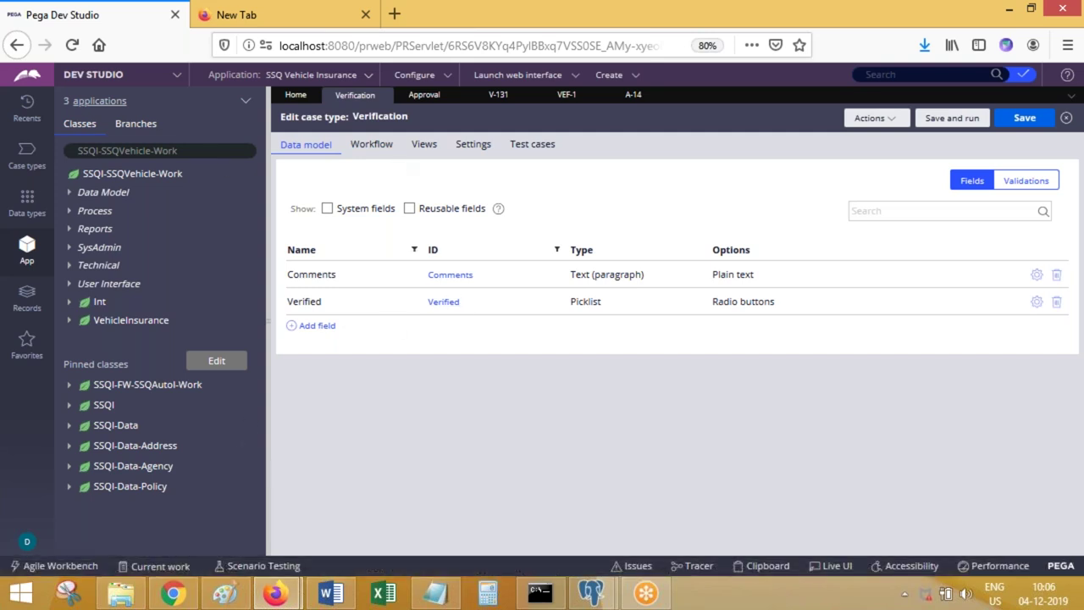
Open VehicleInsurance's Settings and select Data propagation, showing Into Verification and Into Approval.
click(29, 156)
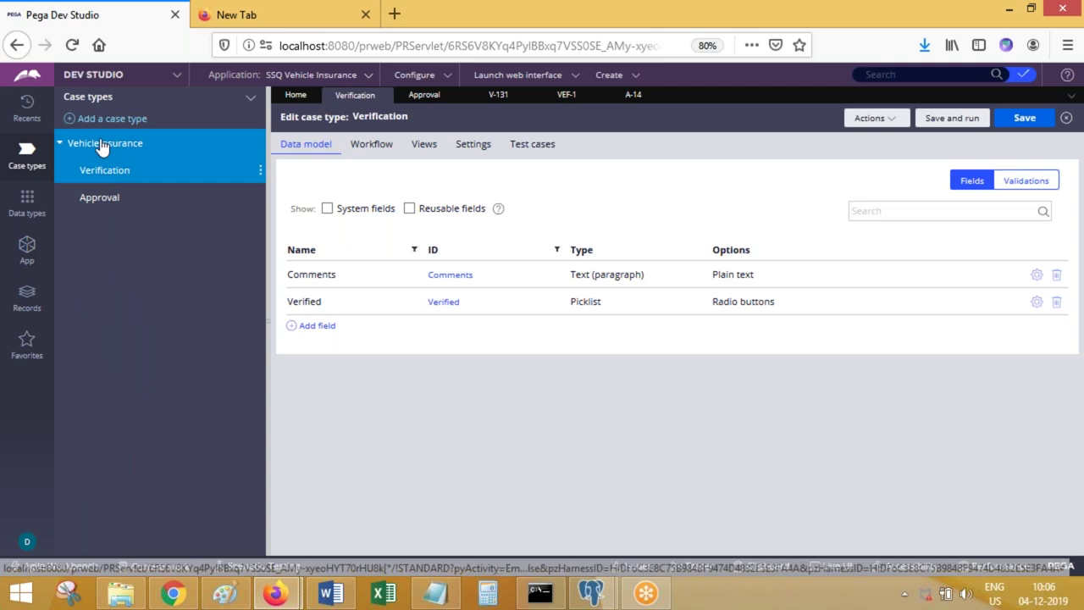
click(101, 144)
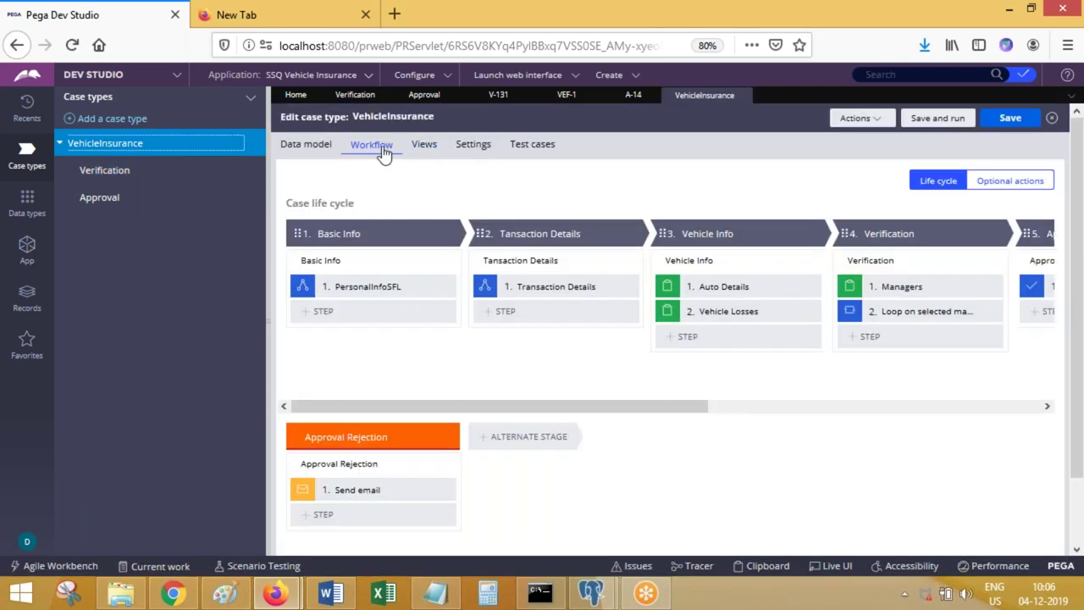
click(301, 145)
click(476, 146)
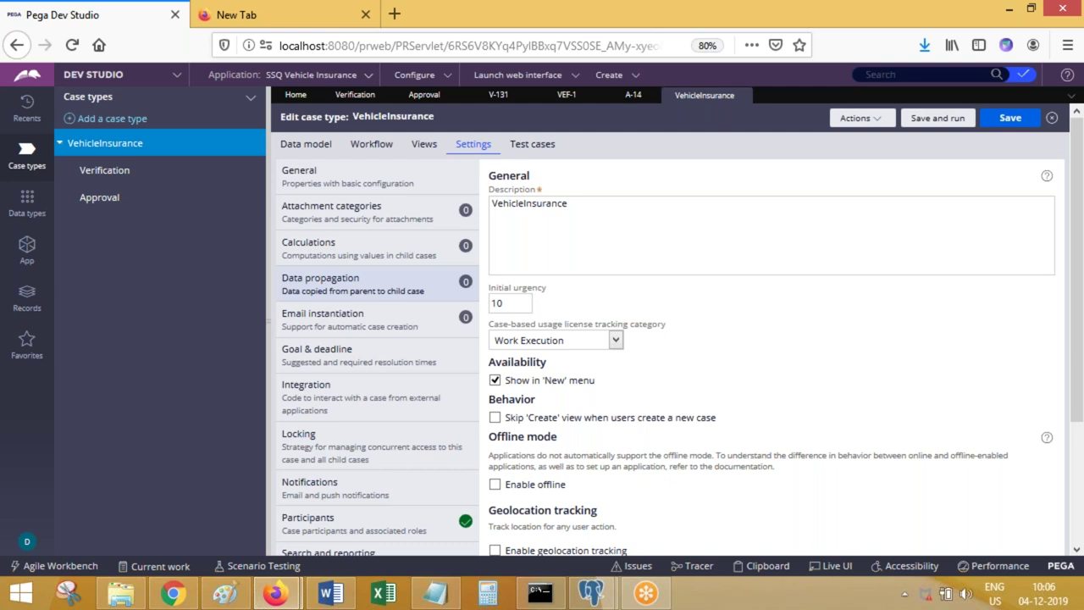
click(330, 288)
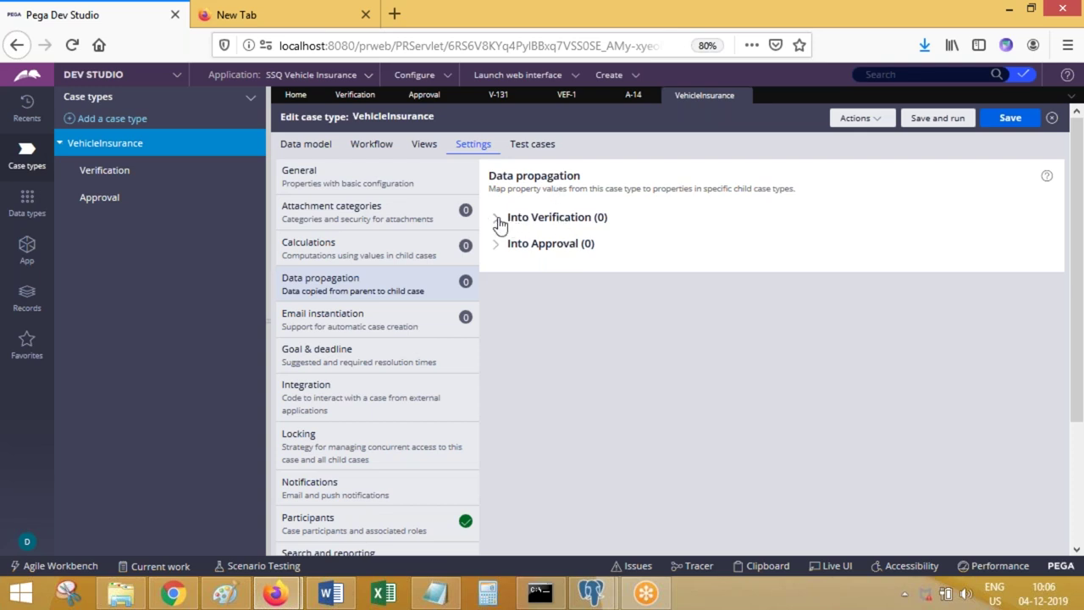
Expand Into Verification and check Apply data transform.
click(495, 220)
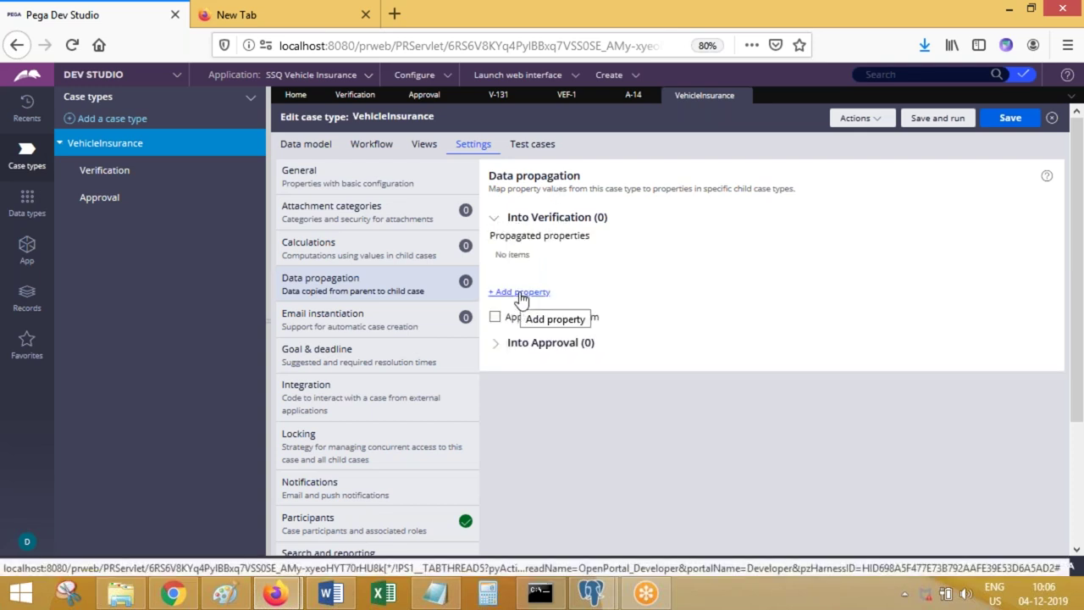
click(495, 317)
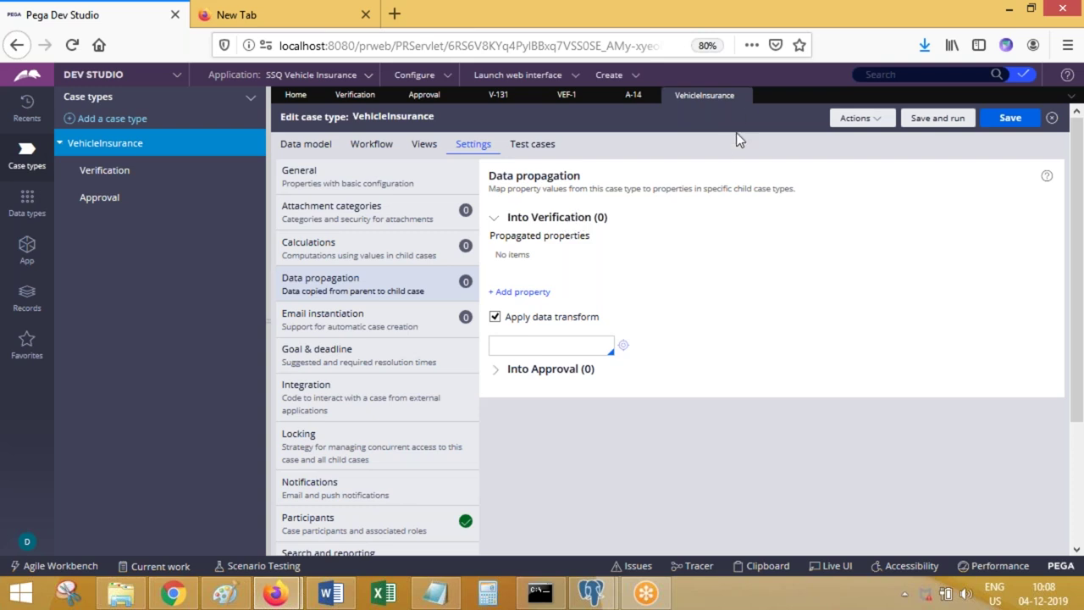
Close the VehicleInsurance, A-14, VEF-1, V-131, Approval and Verification tabs, discarding changes.
click(744, 95)
click(851, 360)
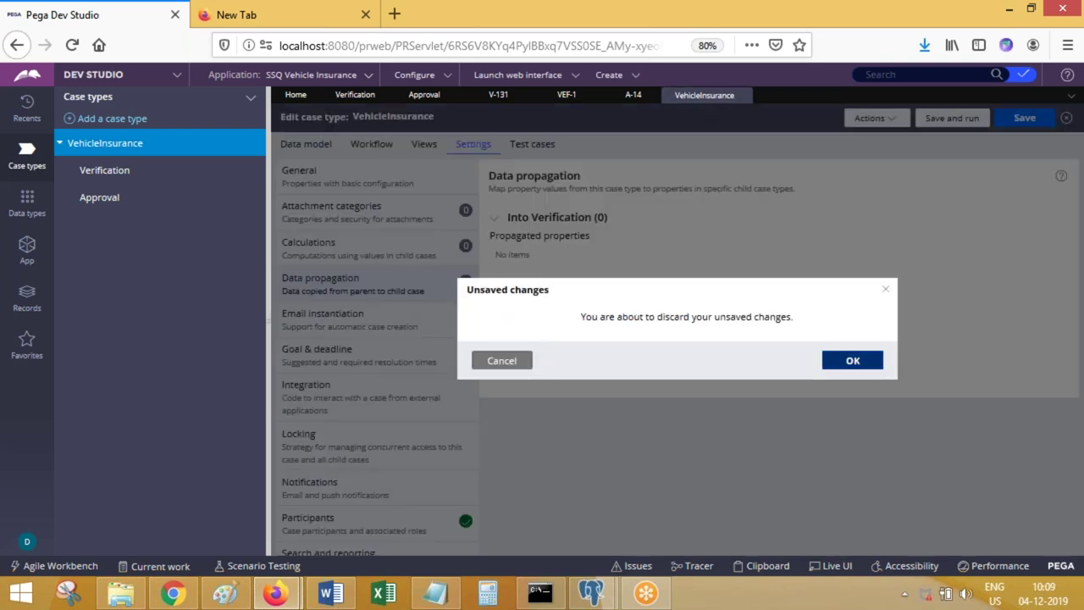
click(649, 94)
click(587, 95)
click(518, 95)
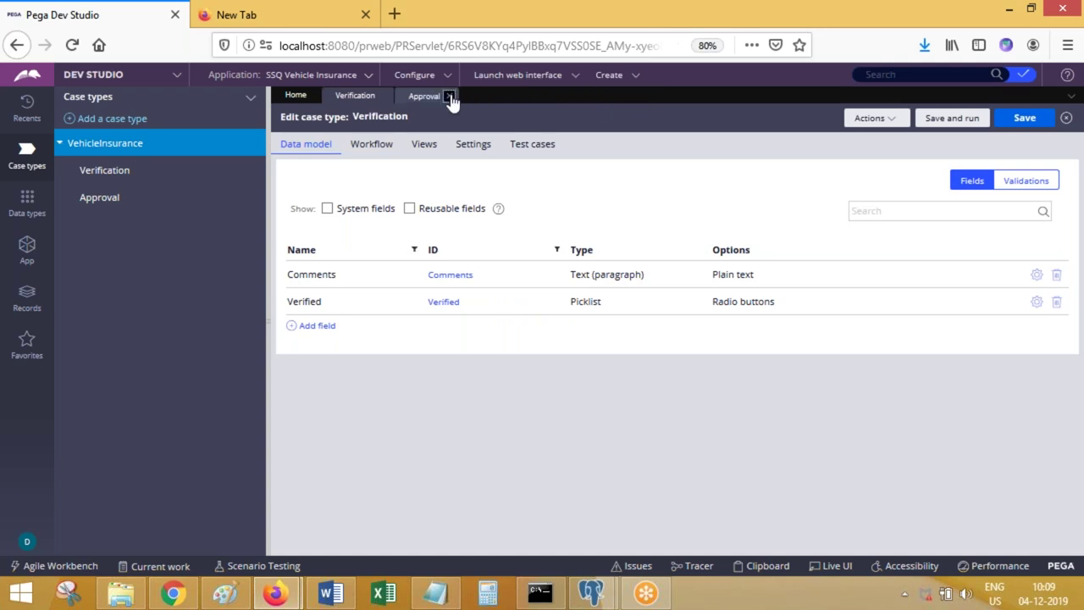
click(451, 96)
click(385, 96)
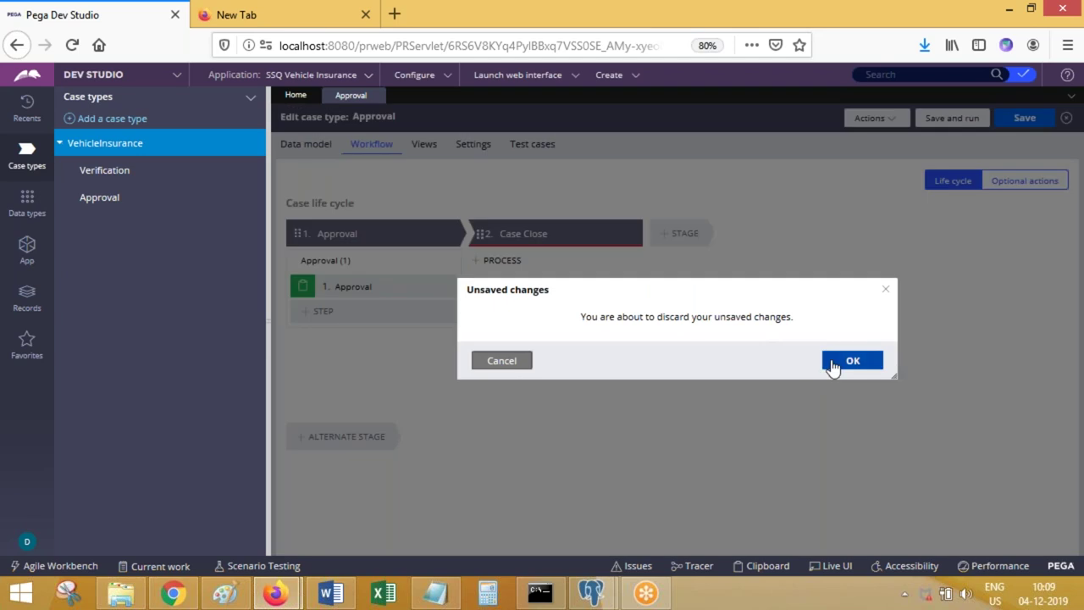
click(831, 363)
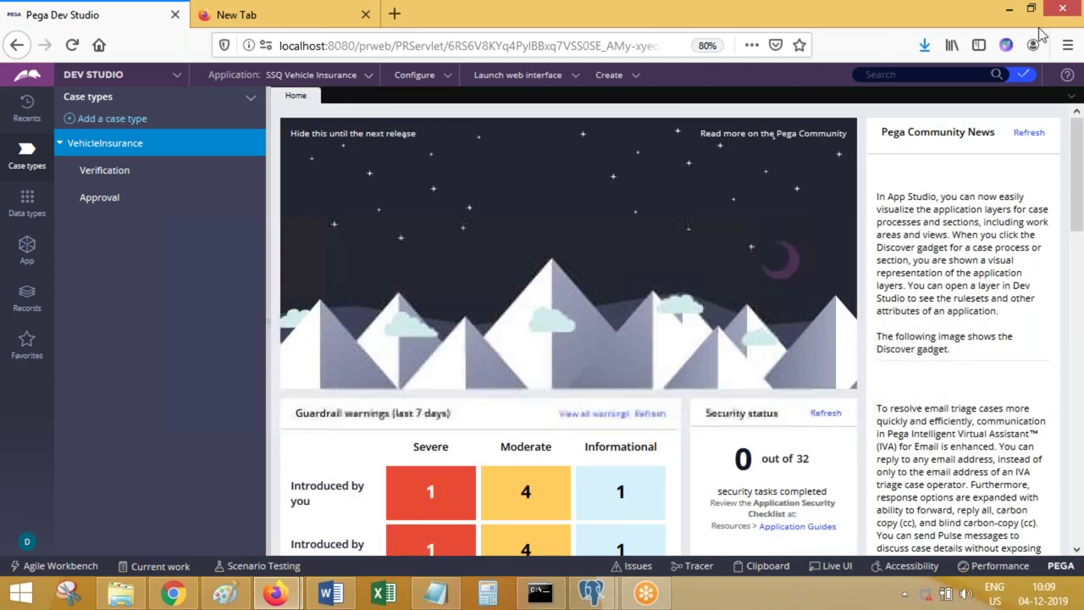